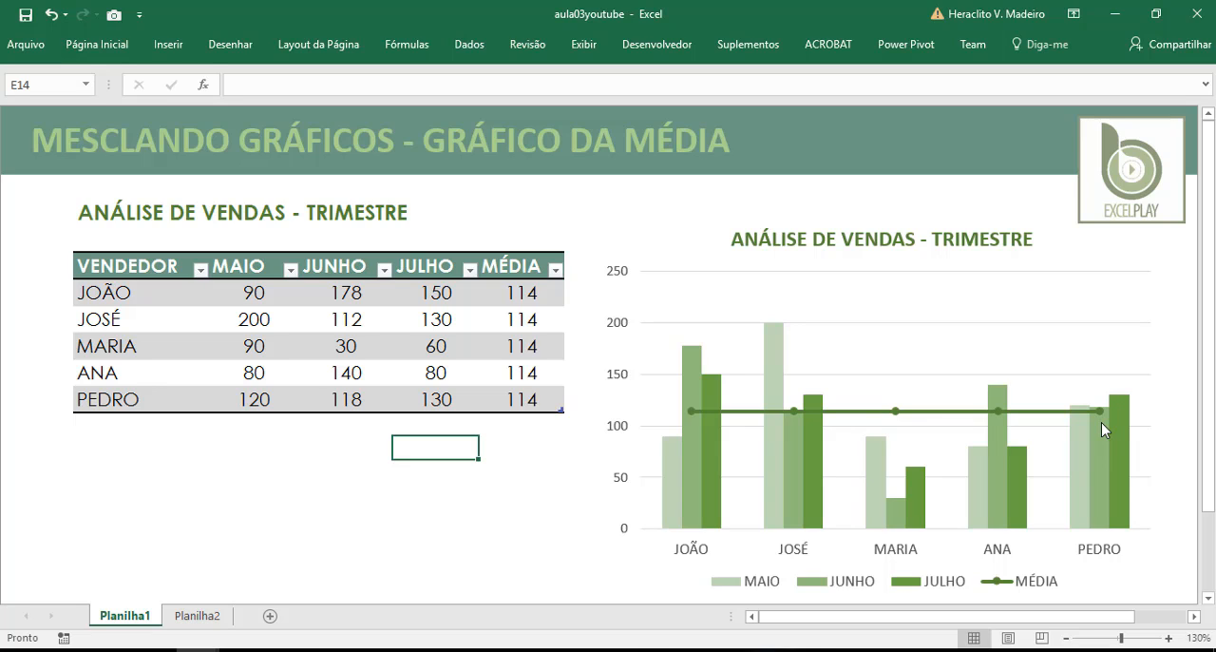
On the Planilha2 sheet, clear the average values in D7:D11 of the MÉDIA column
{"action": "left_click", "coordinate": [231, 619]}
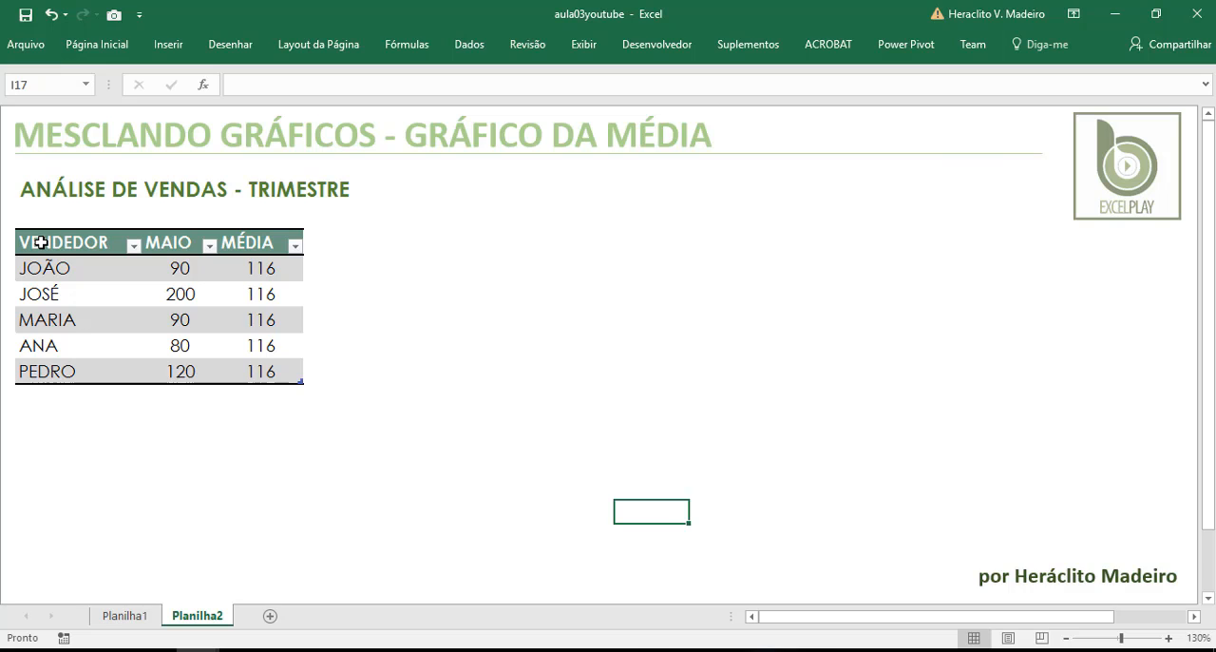
{"action": "left_click_drag", "start_coordinate": [41, 243], "coordinate": [198, 366]}
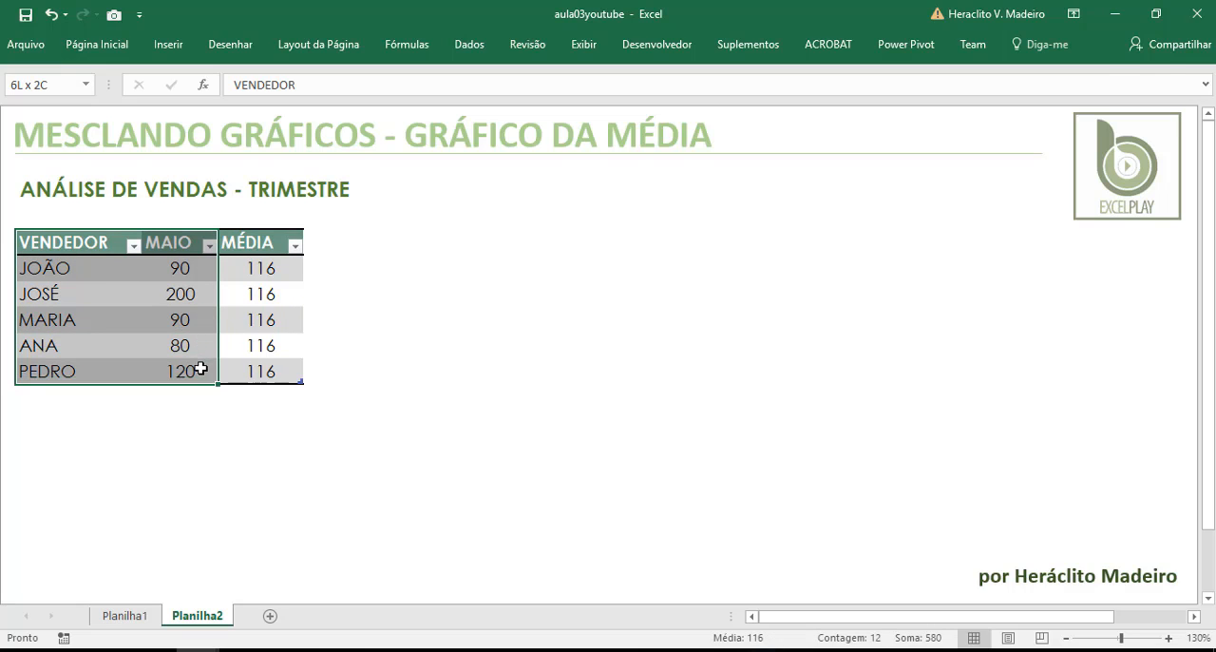
{"action": "left_click", "coordinate": [259, 269]}
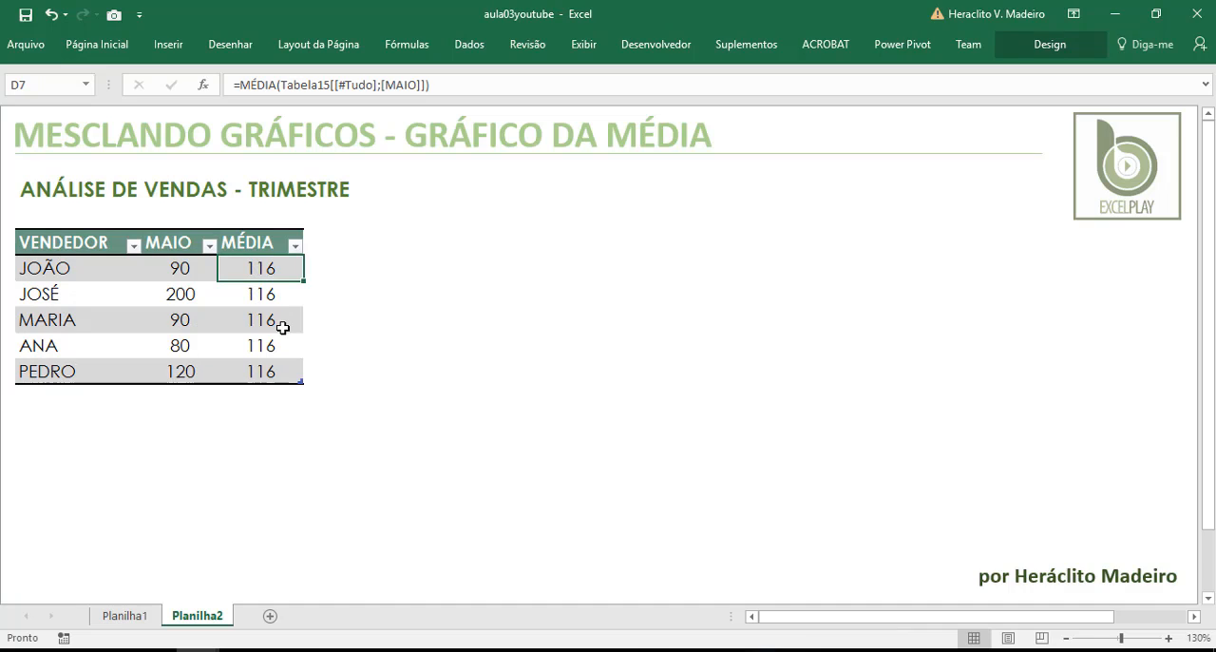
{"action": "key", "text": "shift+Down"}
{"action": "key", "text": "shift+Down"}
{"action": "key", "text": "shift+Down"}
{"action": "key", "text": "shift+Down"}
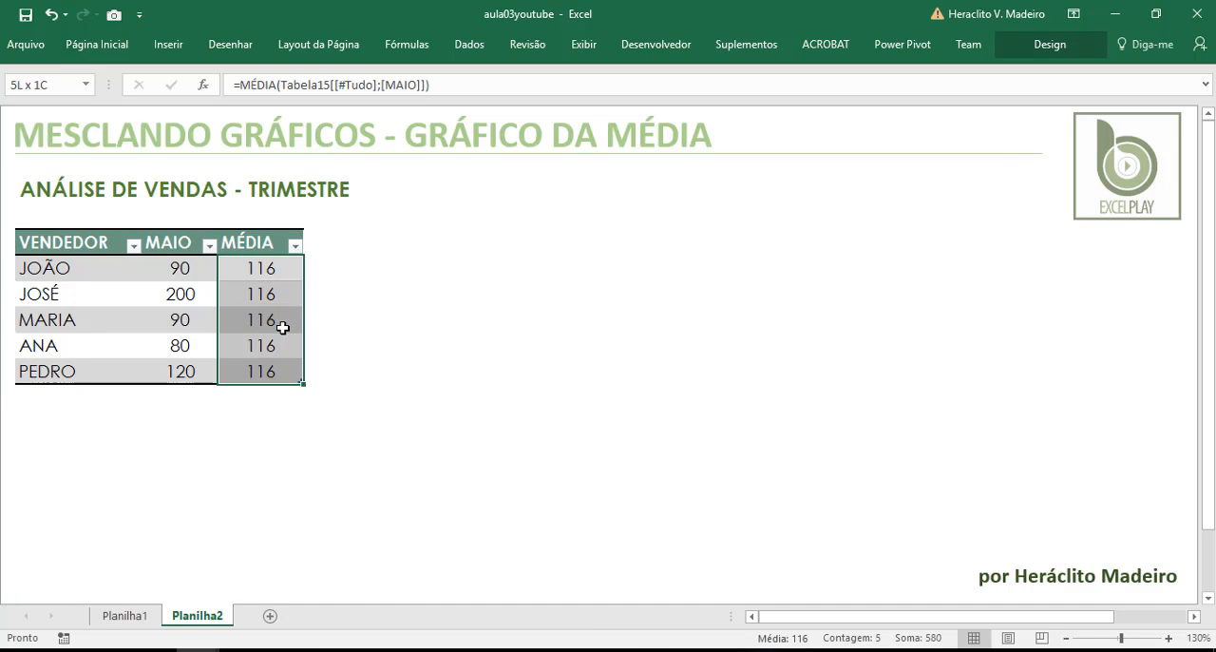
{"action": "key", "text": "Delete"}
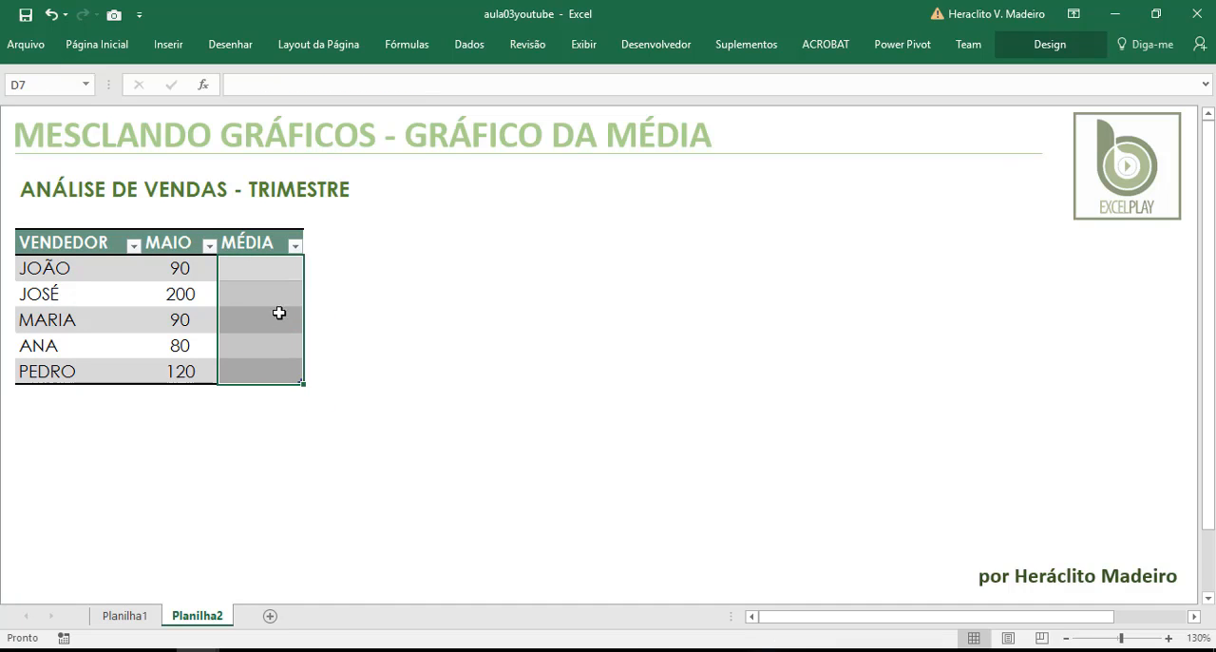
{"action": "left_click", "coordinate": [269, 277]}
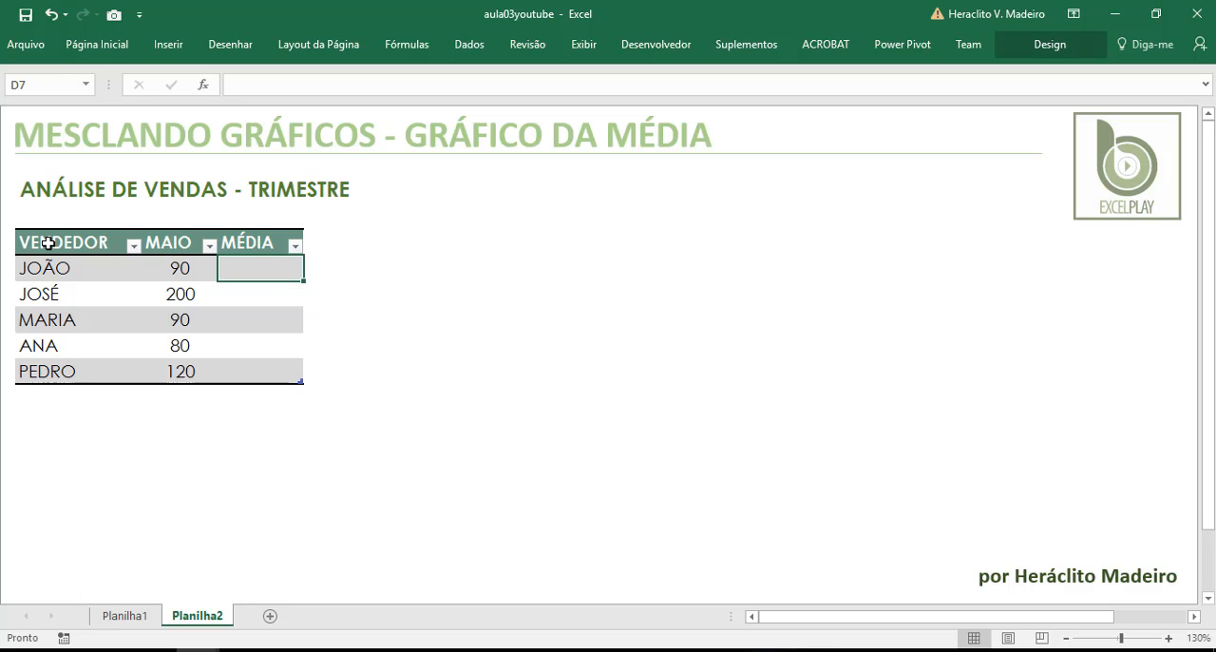
Convert the sales table with the VENDEDOR, MAIO and MÉDIA columns into a normal range
{"action": "left_click_drag", "start_coordinate": [48, 243], "coordinate": [246, 369]}
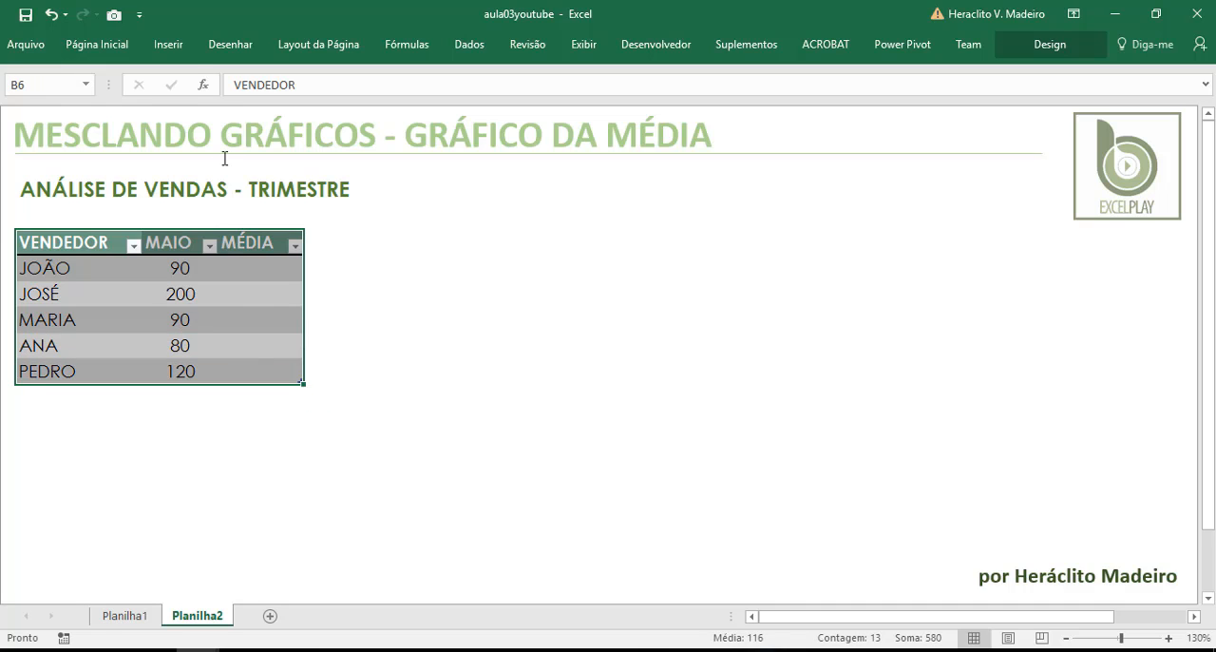
{"action": "left_click", "coordinate": [169, 46]}
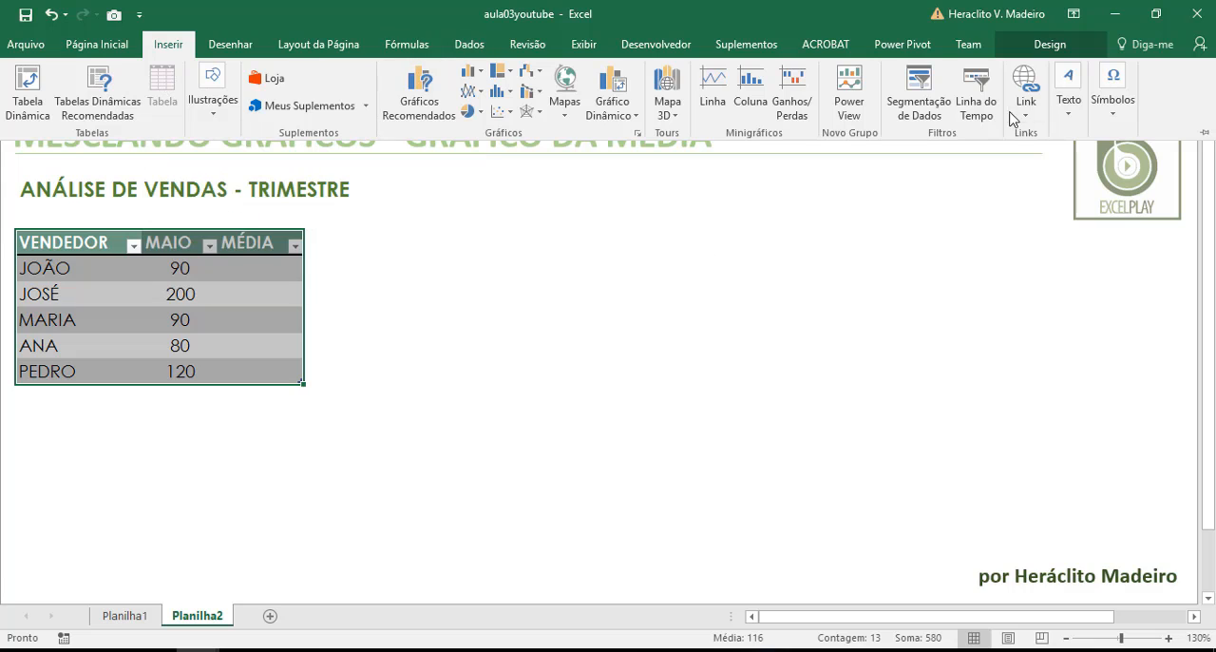
{"action": "left_click", "coordinate": [1049, 44]}
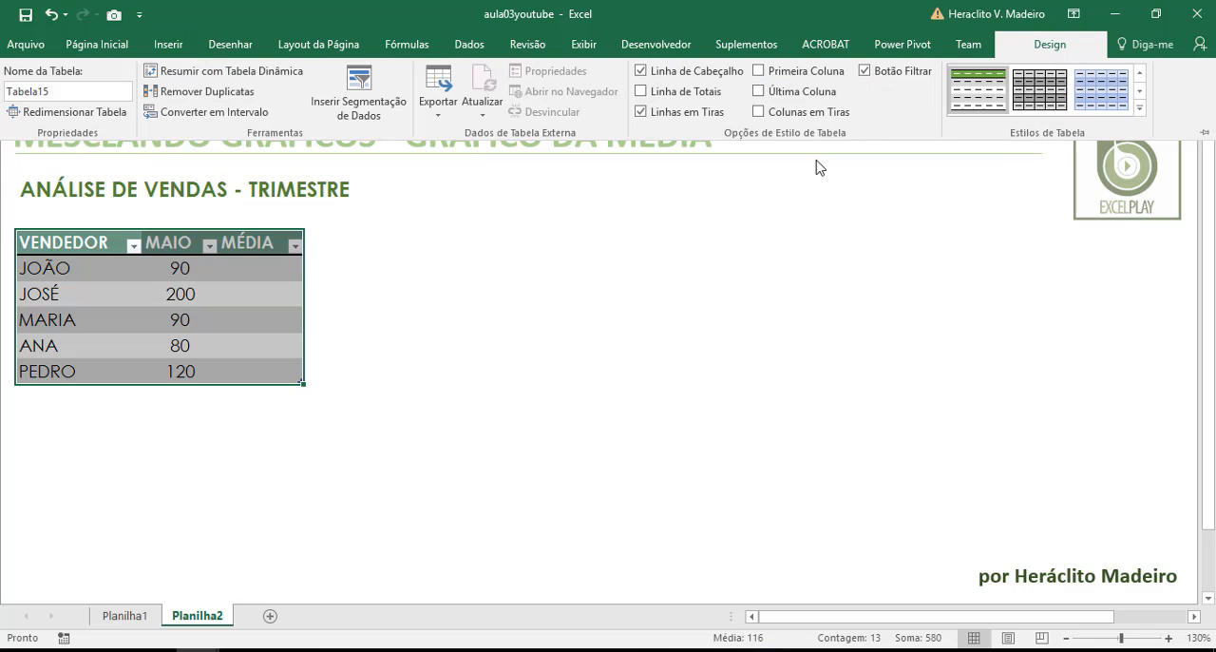
{"action": "left_click", "coordinate": [215, 112]}
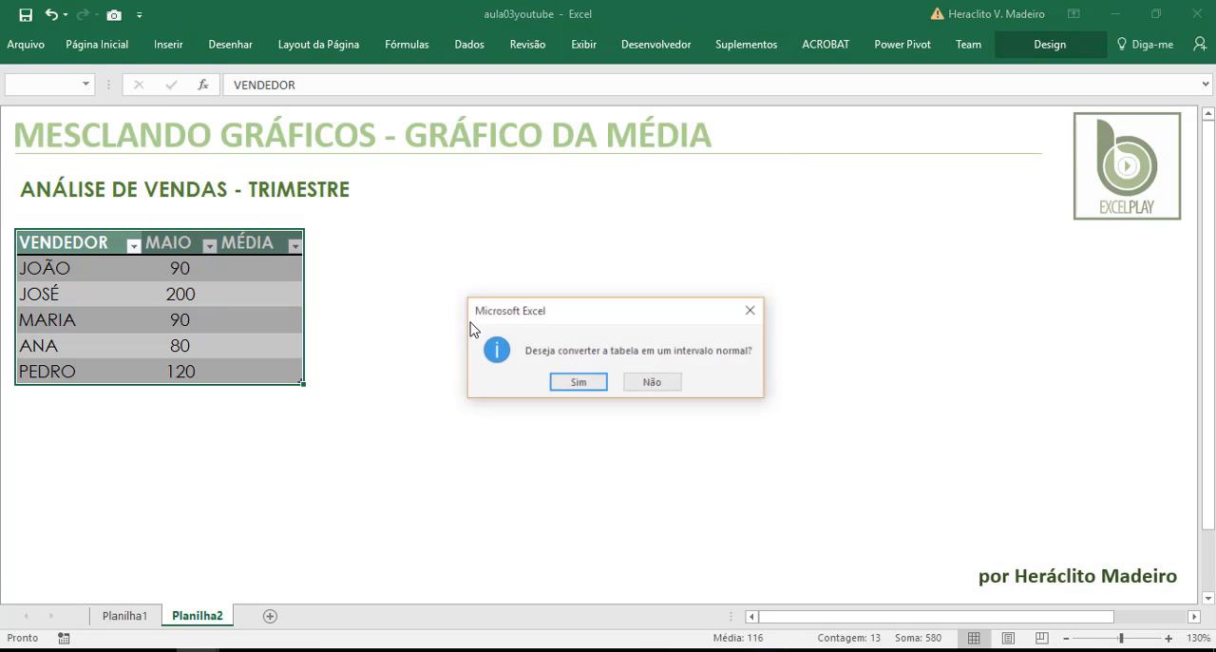
{"action": "left_click", "coordinate": [589, 384]}
{"action": "left_click", "coordinate": [547, 371]}
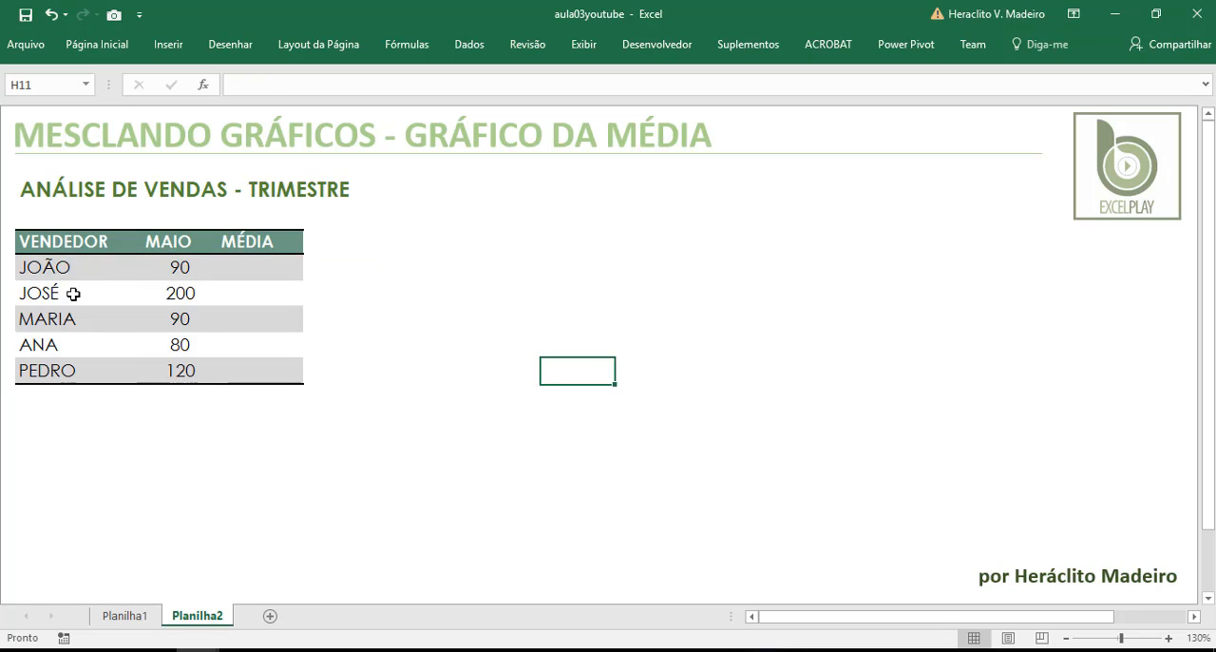
Create a table from the range B6:D11, using its first row as headers
{"action": "left_click_drag", "start_coordinate": [51, 241], "coordinate": [269, 378]}
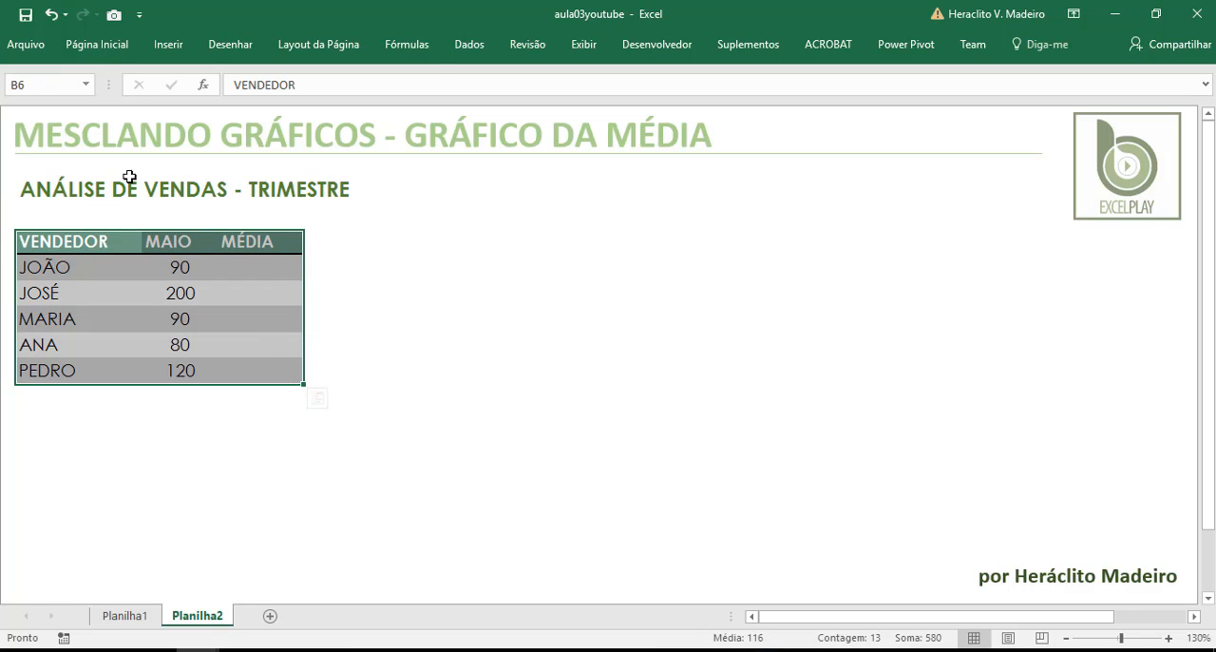
{"action": "left_click", "coordinate": [169, 46]}
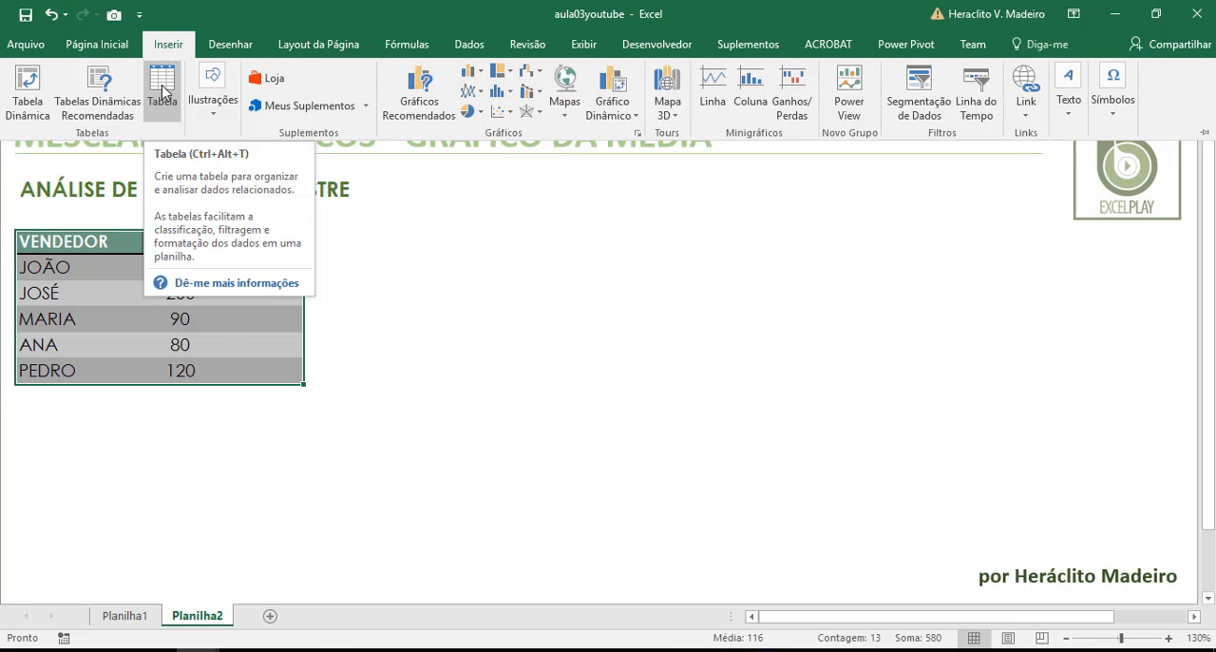
{"action": "left_click", "coordinate": [163, 91]}
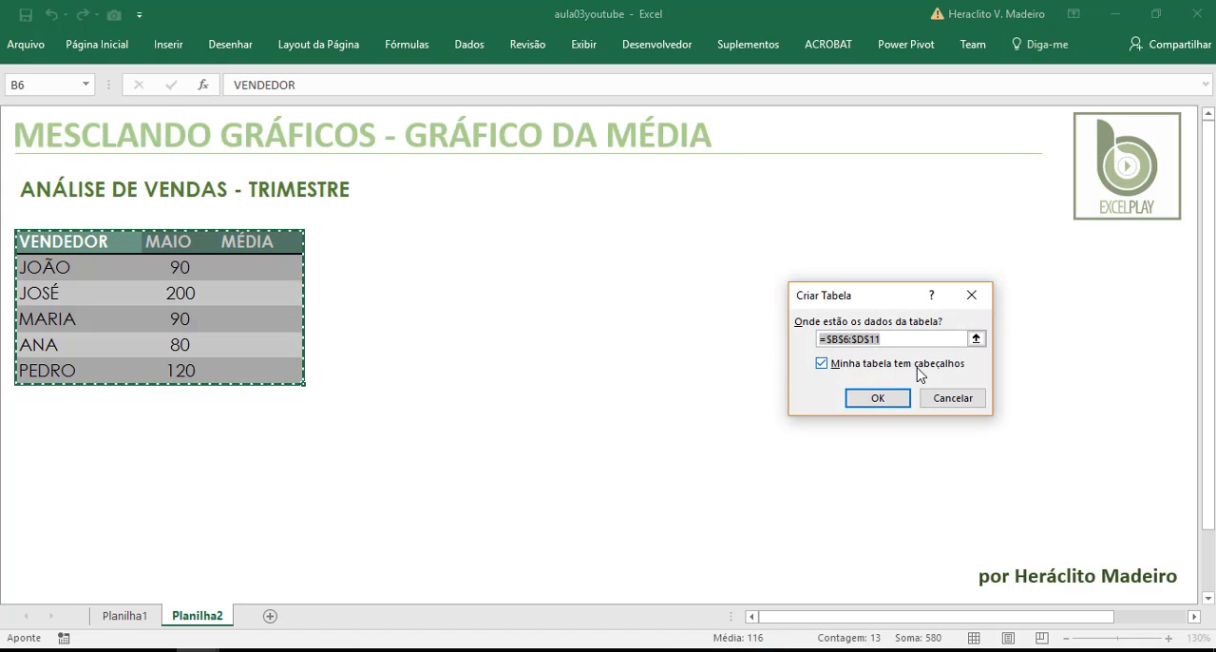
{"action": "left_click", "coordinate": [902, 401]}
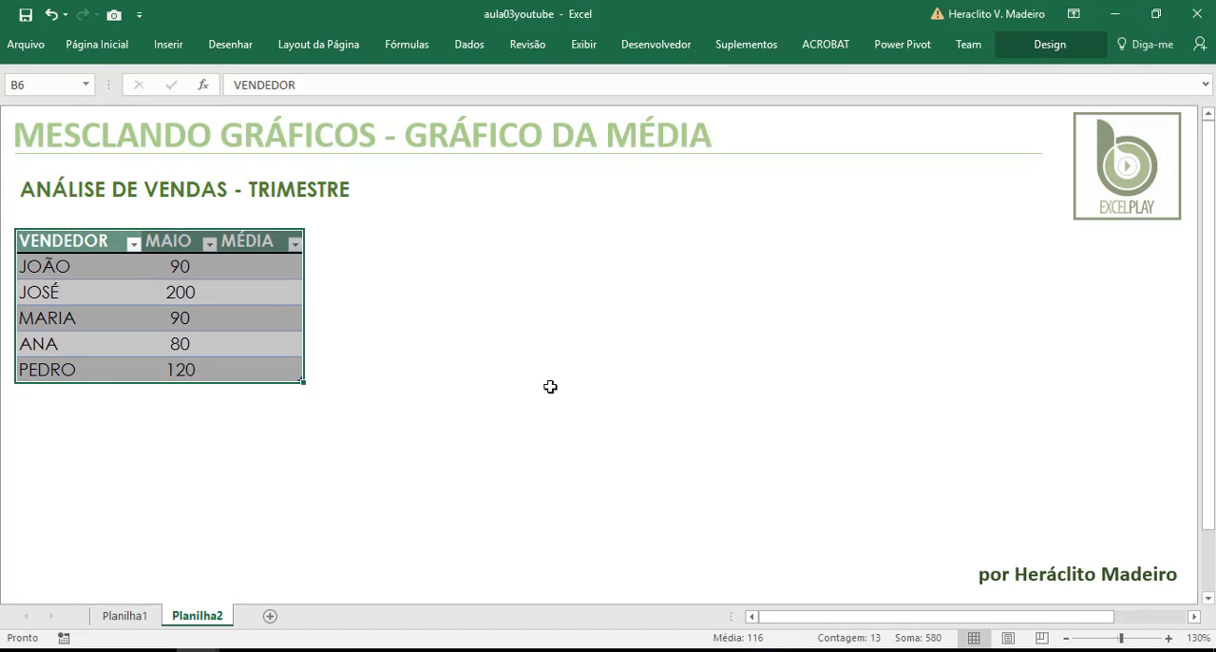
Fill the MÉDIA column with the average of the MAIO column by entering =MEDIA([MAIO]) in D7
{"action": "left_click", "coordinate": [232, 273]}
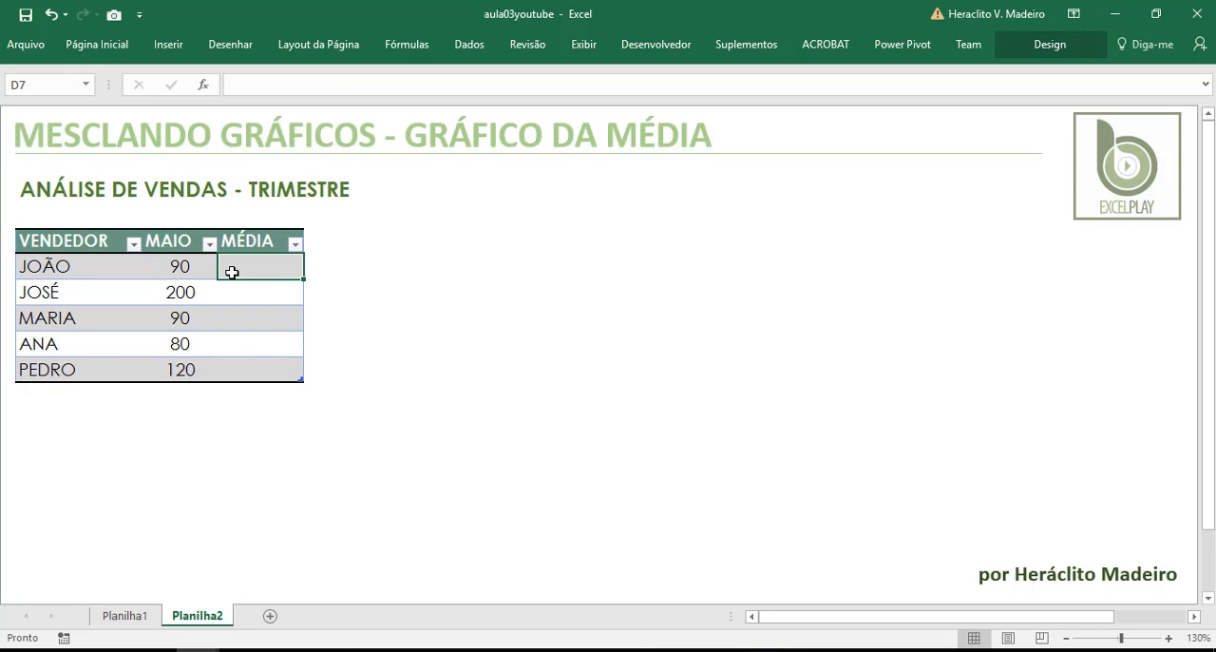
{"action": "type", "text": "="}
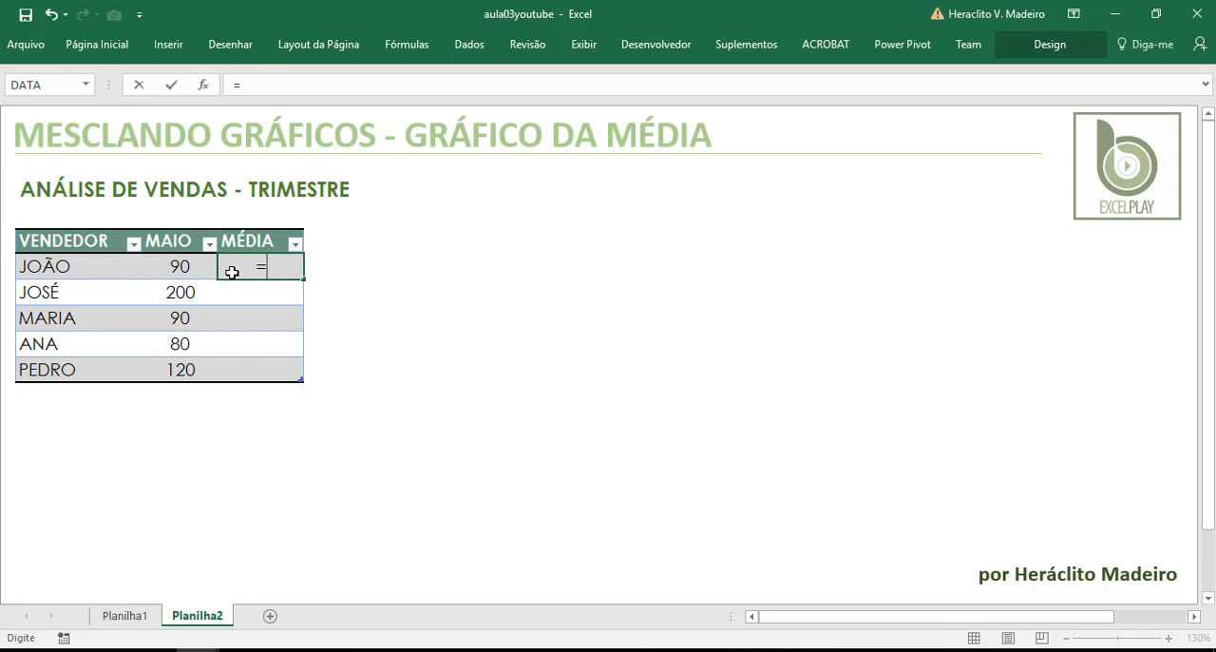
{"action": "type", "text": "ME"}
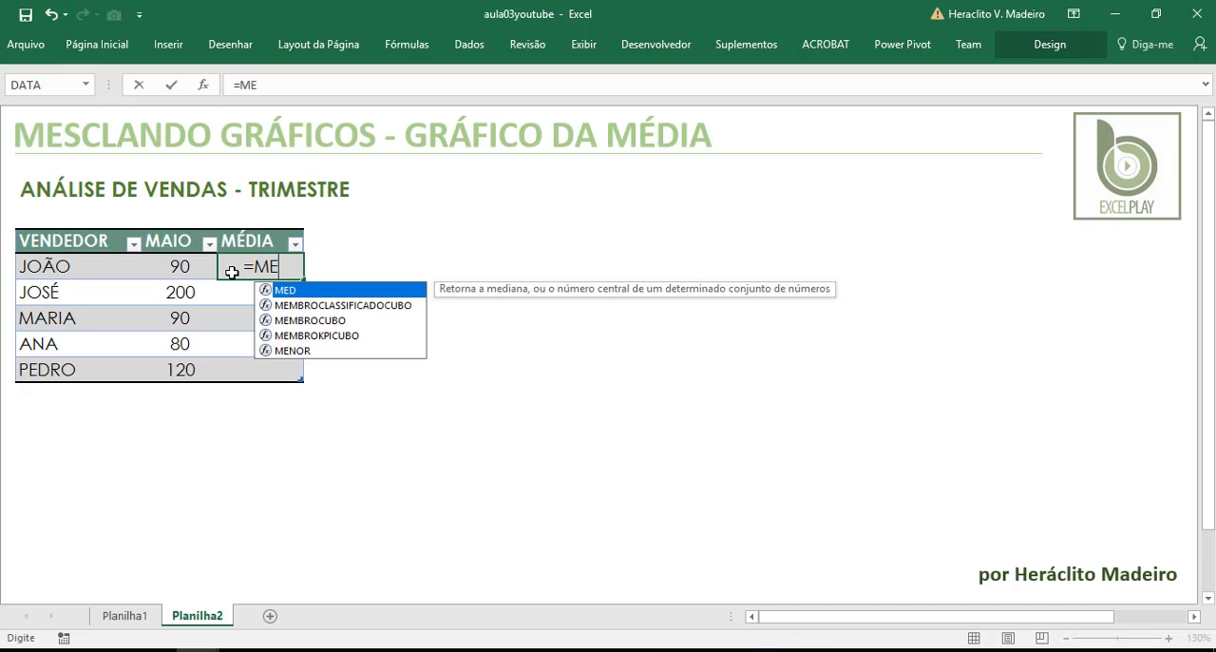
{"action": "type", "text": "DIA"}
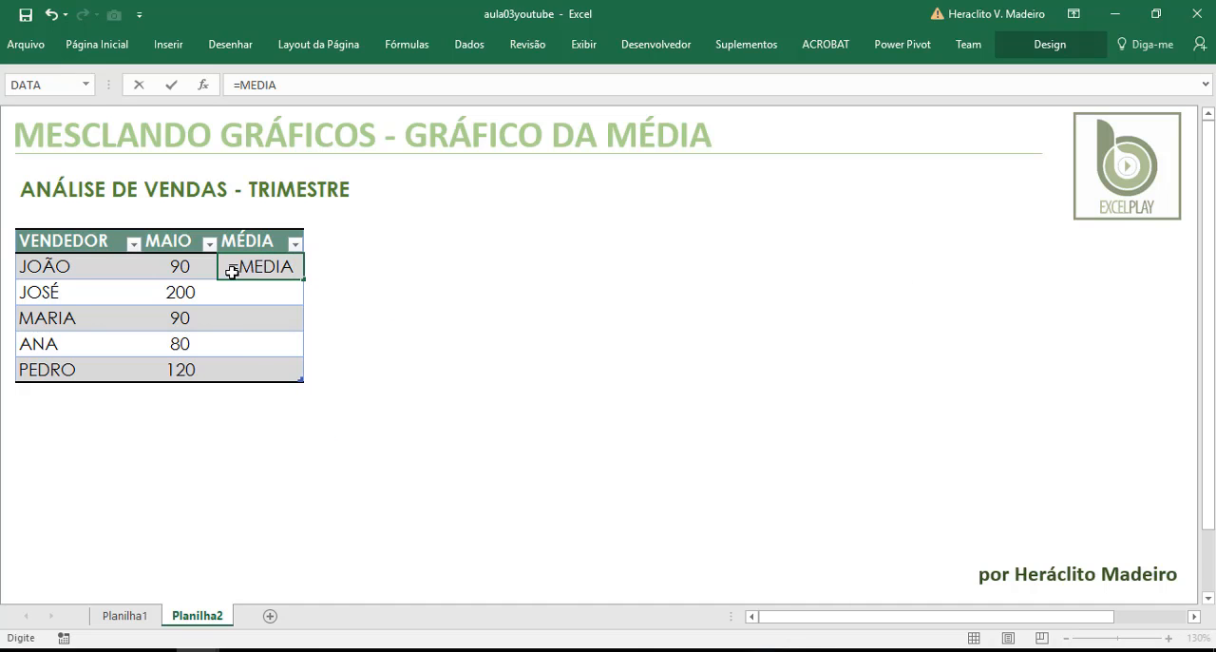
{"action": "type", "text": "("}
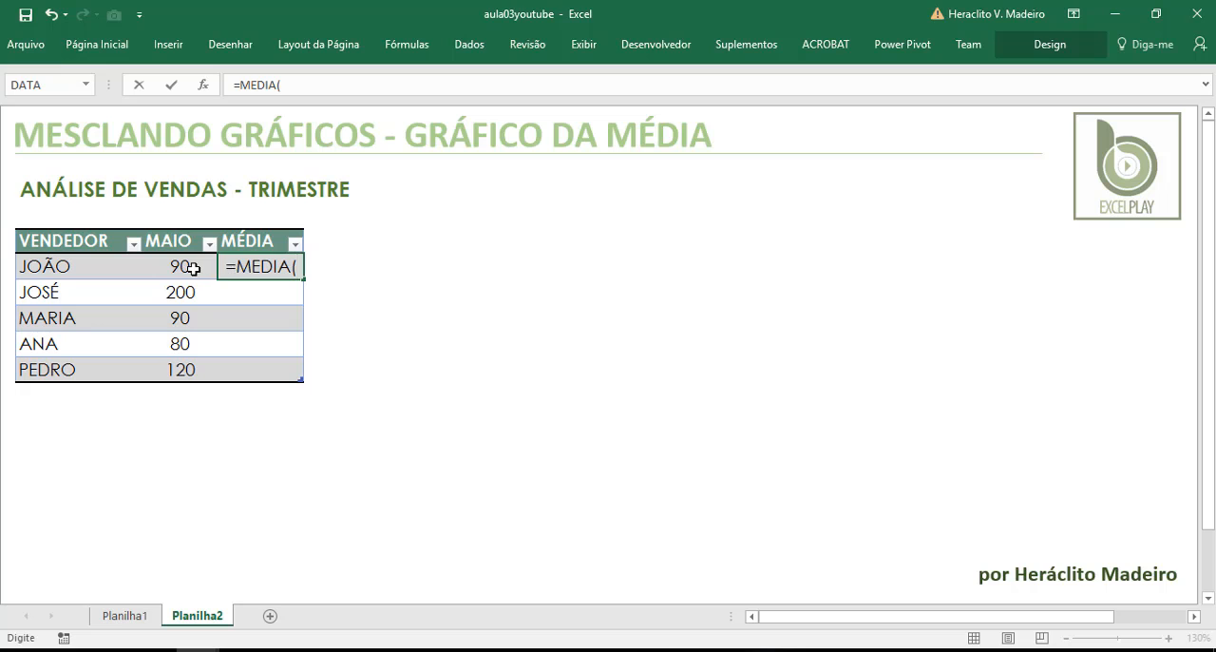
{"action": "left_click_drag", "start_coordinate": [187, 267], "coordinate": [190, 365]}
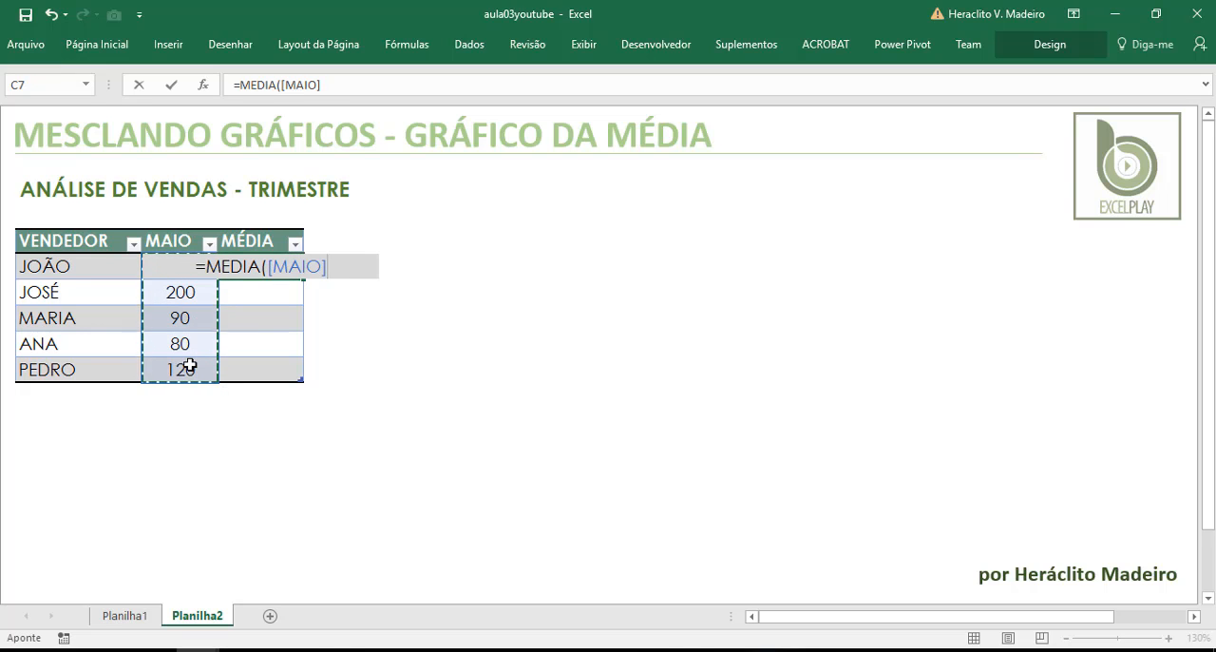
{"action": "type", "text": ")"}
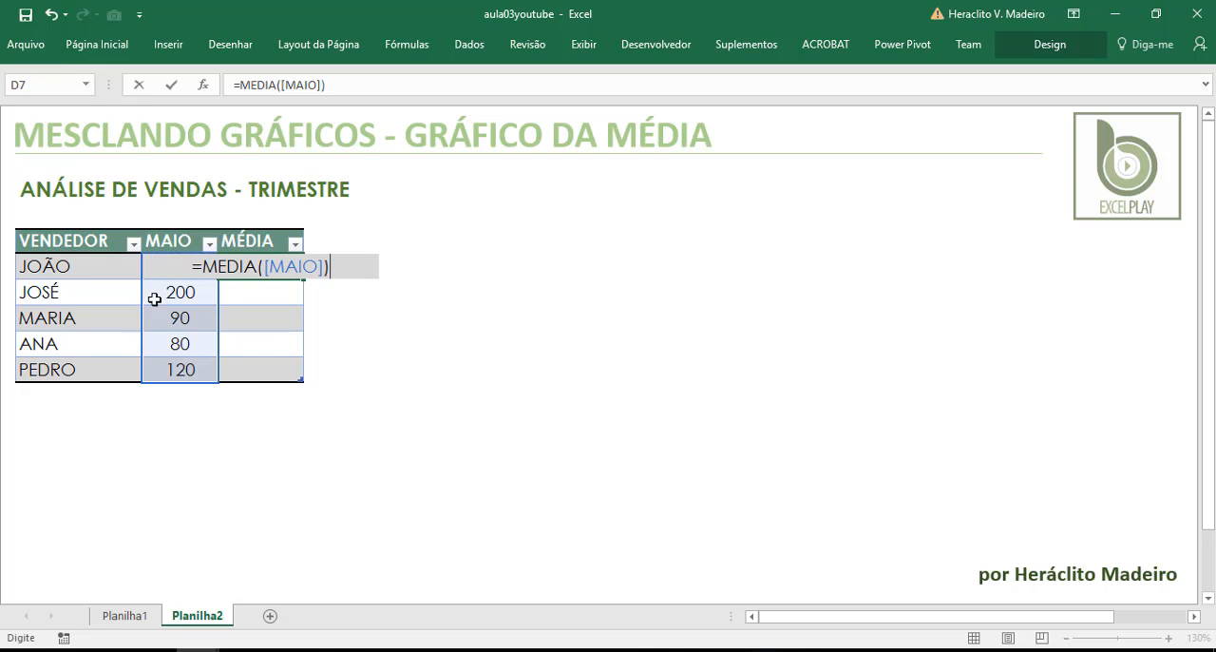
{"action": "key", "text": "Return"}
{"action": "left_click", "coordinate": [176, 232]}
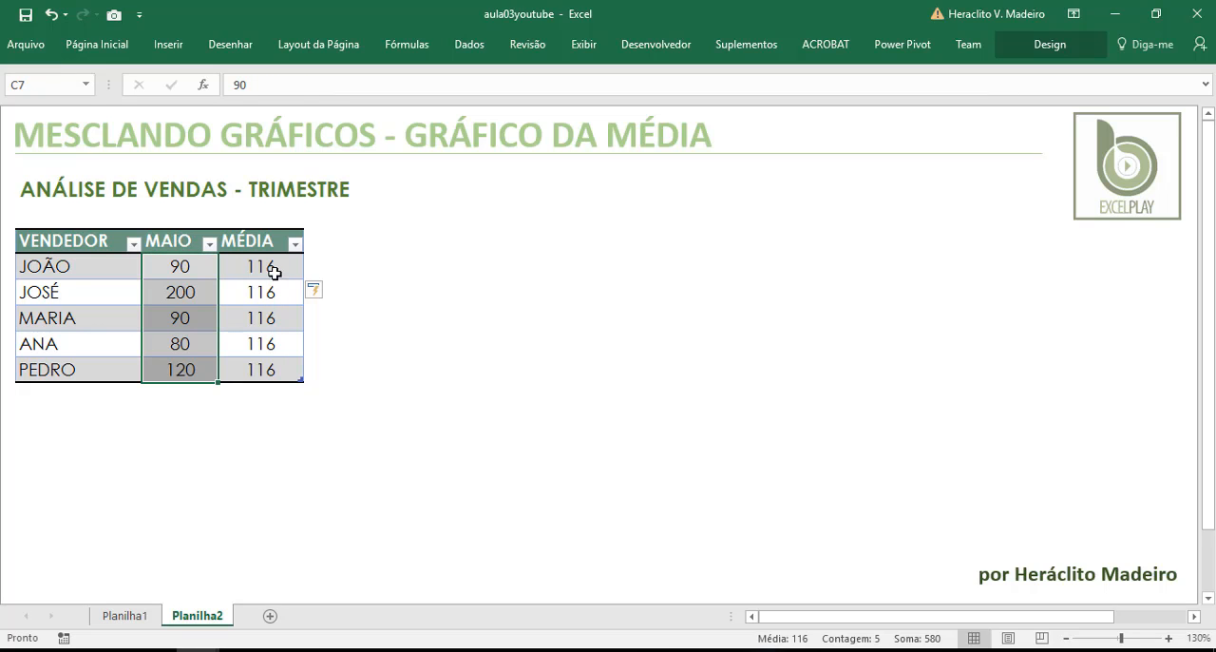
{"action": "left_click_drag", "start_coordinate": [274, 297], "coordinate": [278, 366]}
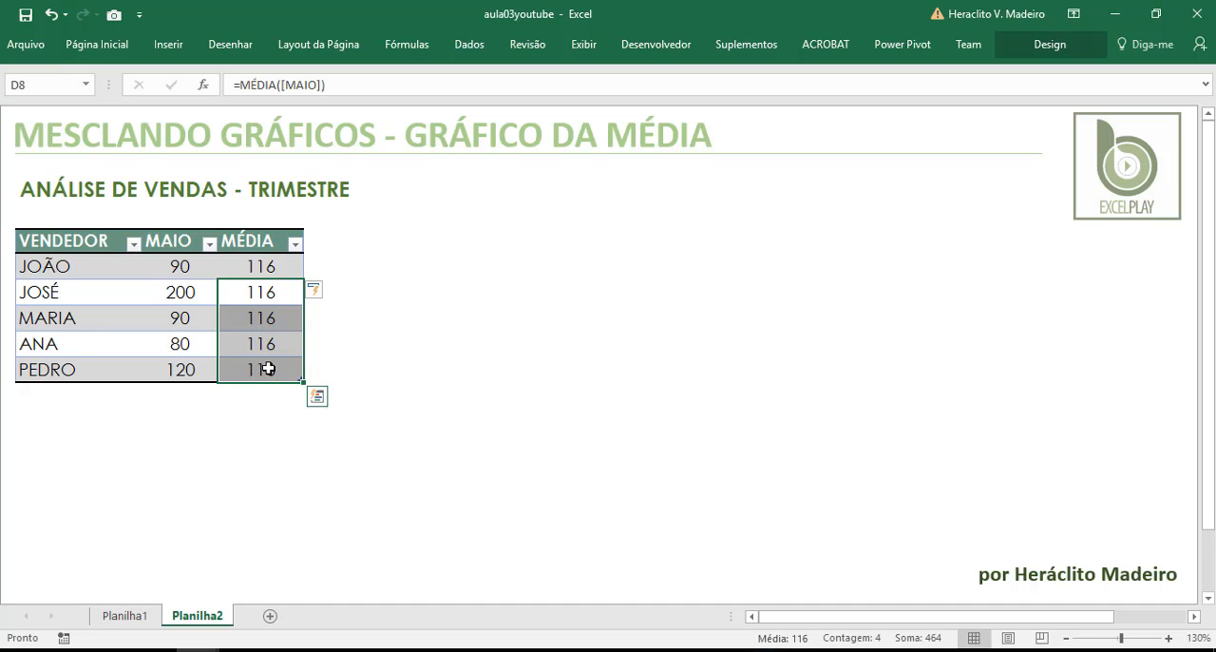
{"action": "left_click", "coordinate": [266, 297]}
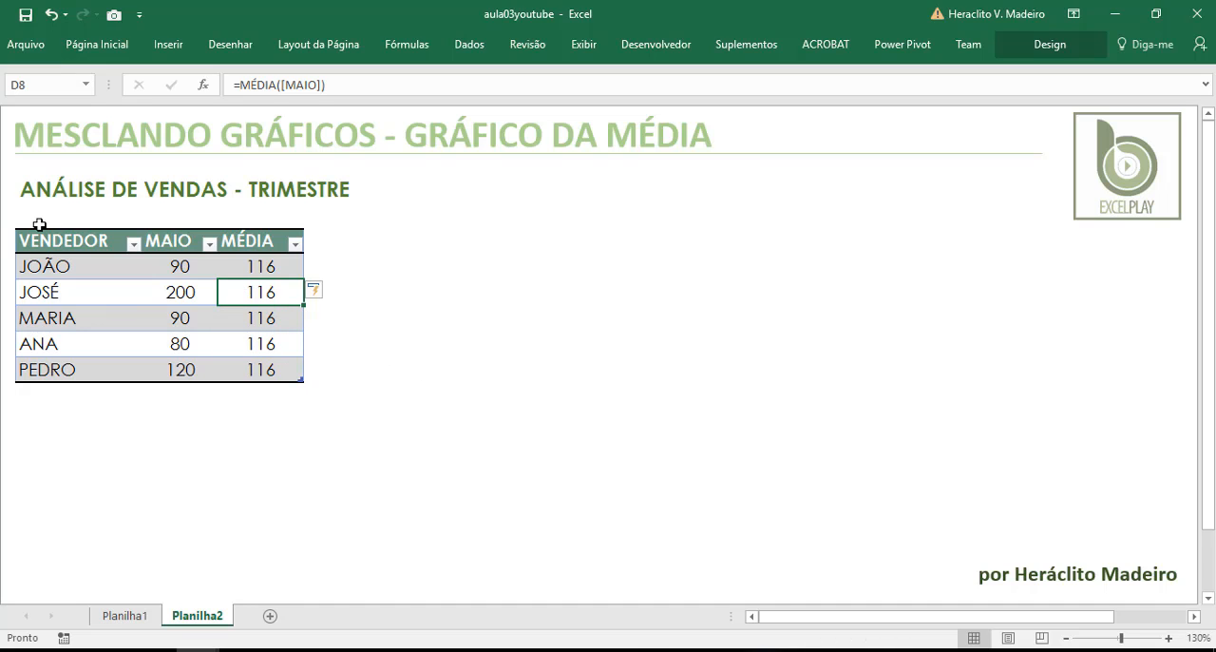
Insert a 2D clustered column chart from the whole sales table and place it beside the table, below the subtitle
{"action": "left_click_drag", "start_coordinate": [46, 240], "coordinate": [252, 359]}
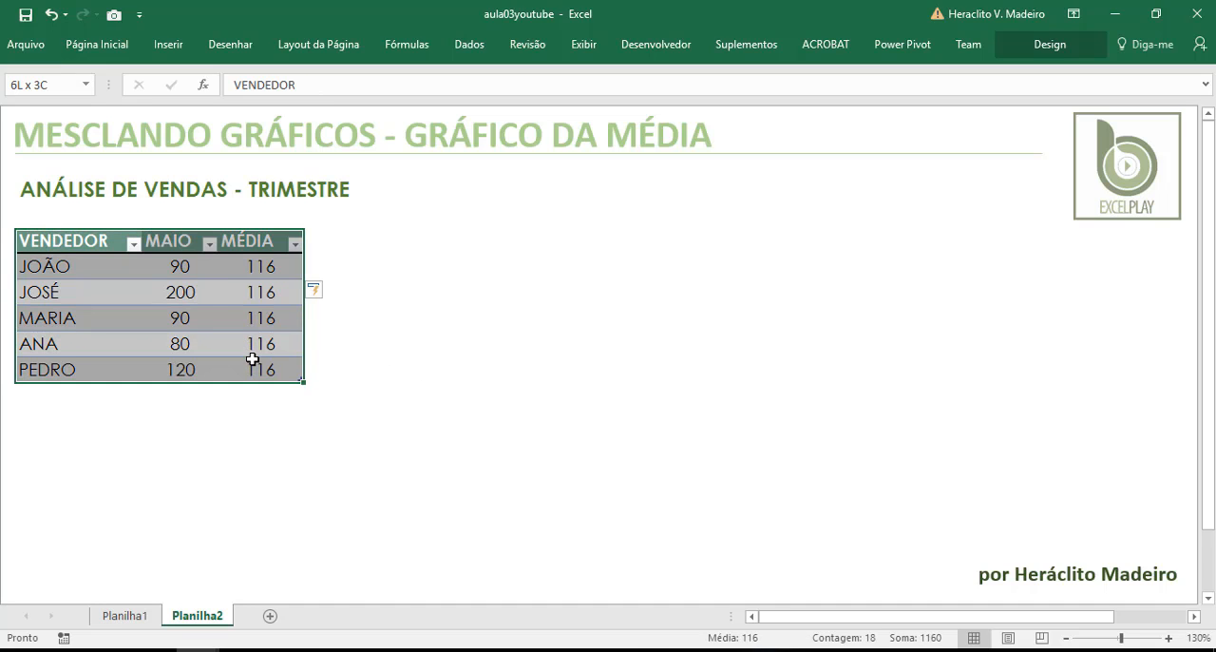
{"action": "left_click", "coordinate": [170, 50]}
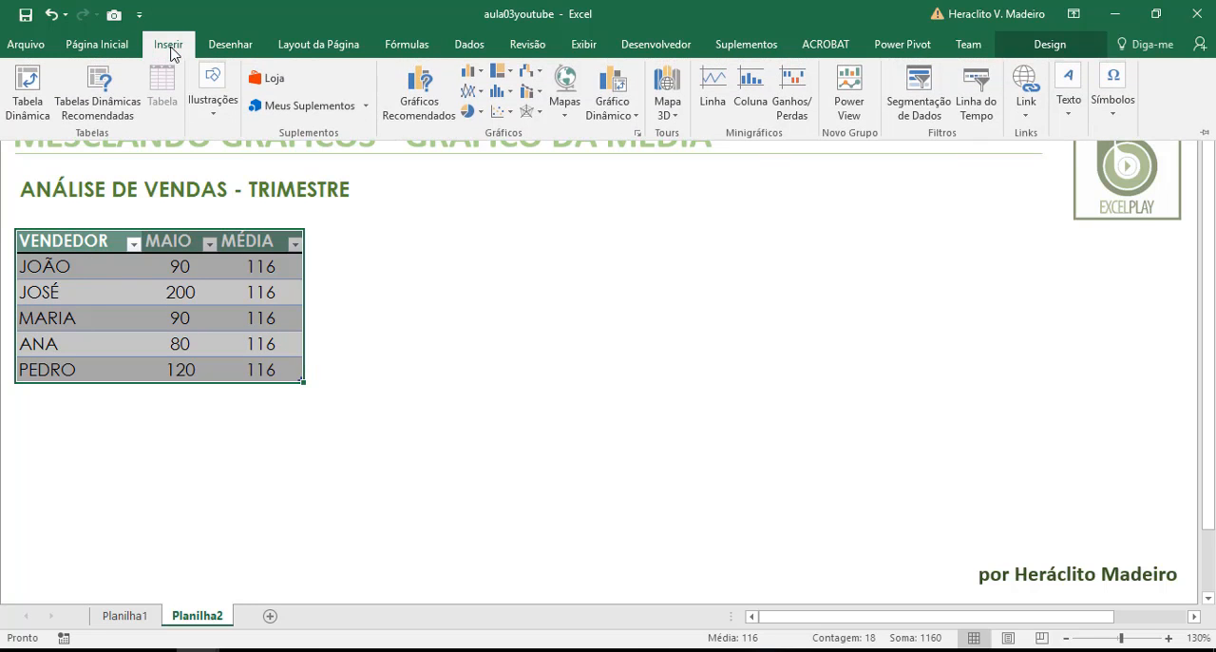
{"action": "left_click", "coordinate": [470, 74]}
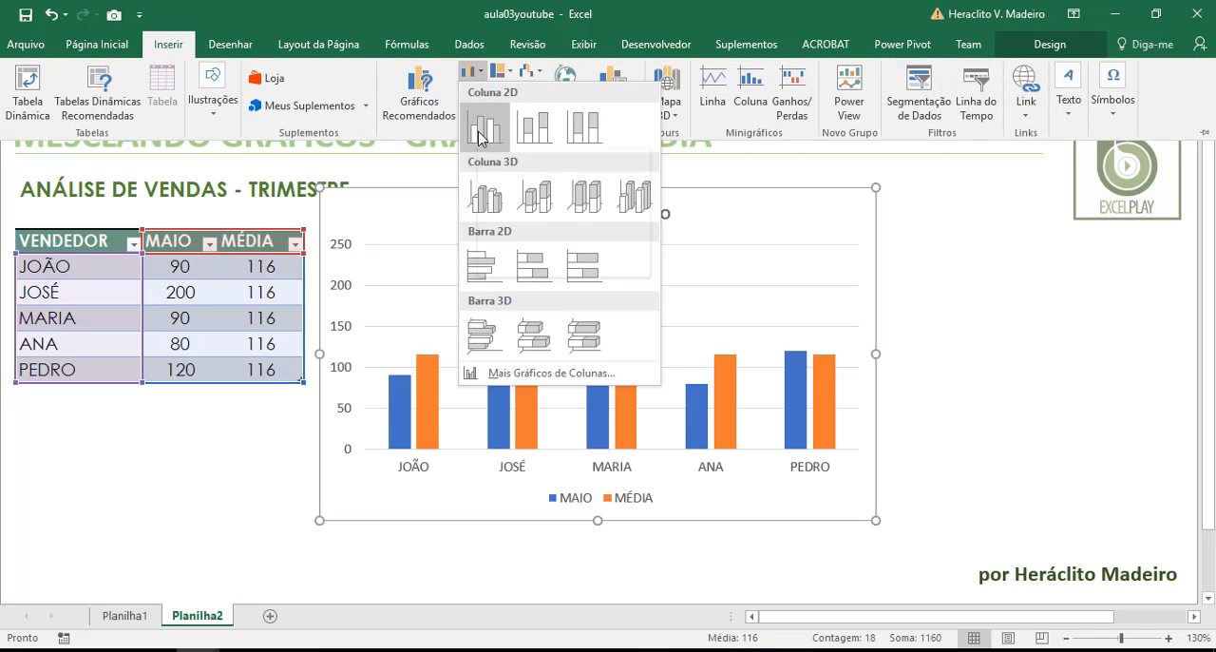
{"action": "left_click", "coordinate": [479, 135]}
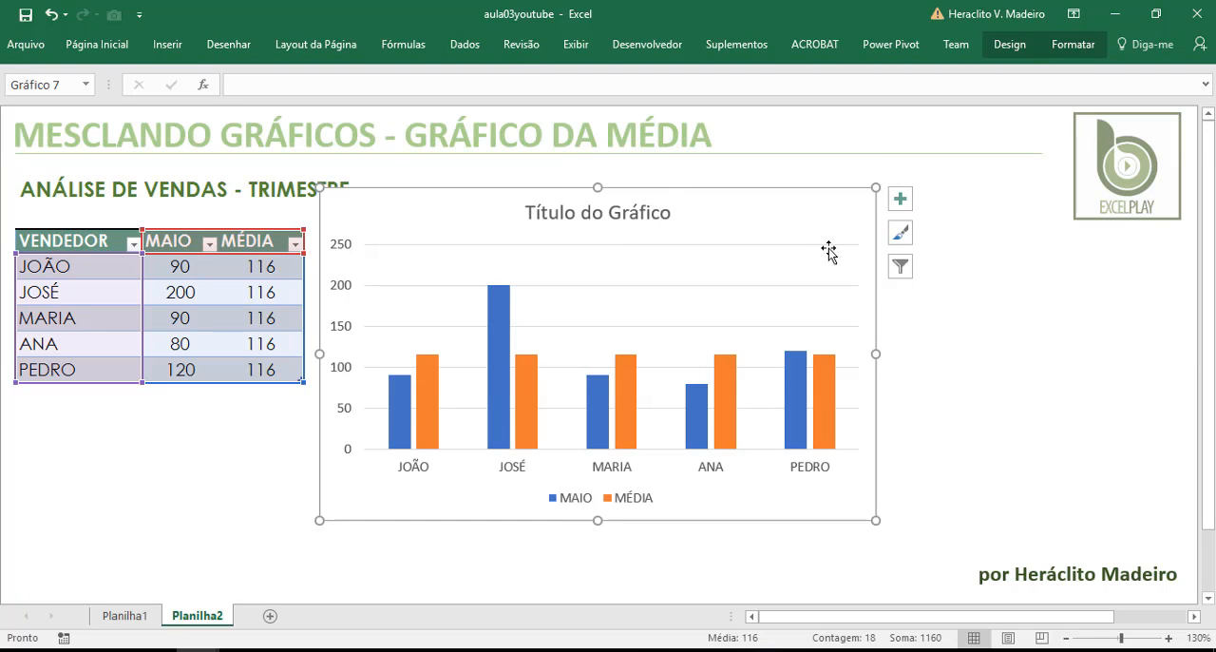
{"action": "left_click_drag", "start_coordinate": [825, 218], "coordinate": [832, 260]}
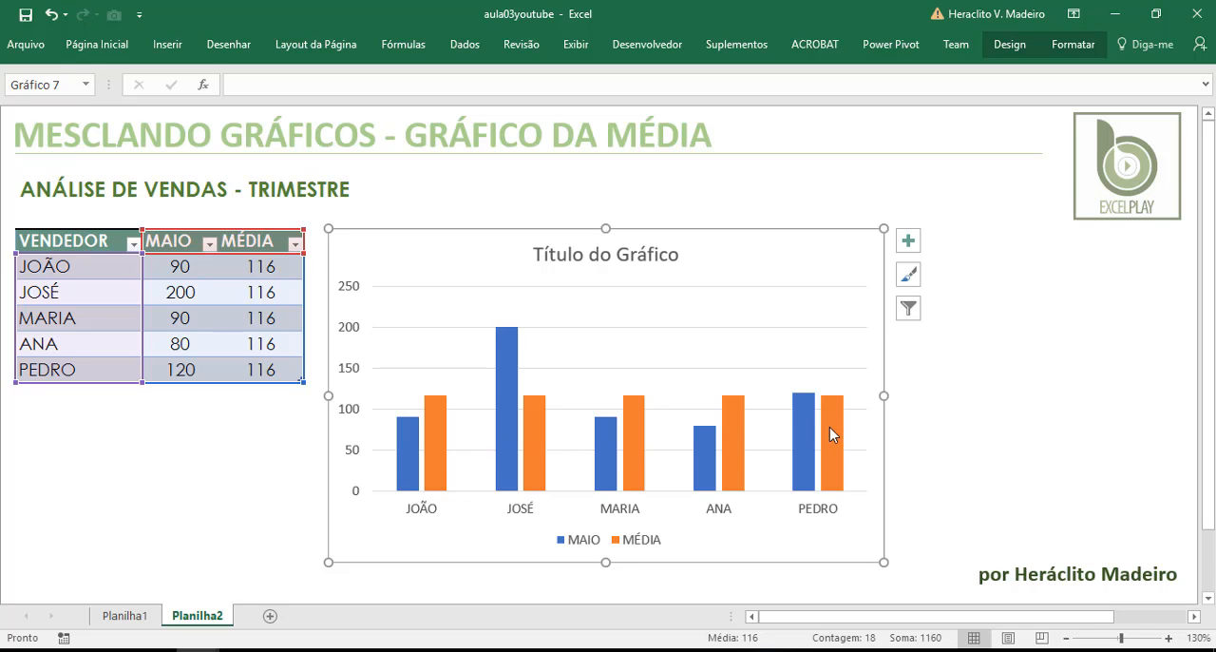
Set the series overlap of the MÉDIA columns in the chart to 100%
{"action": "left_click", "coordinate": [436, 469]}
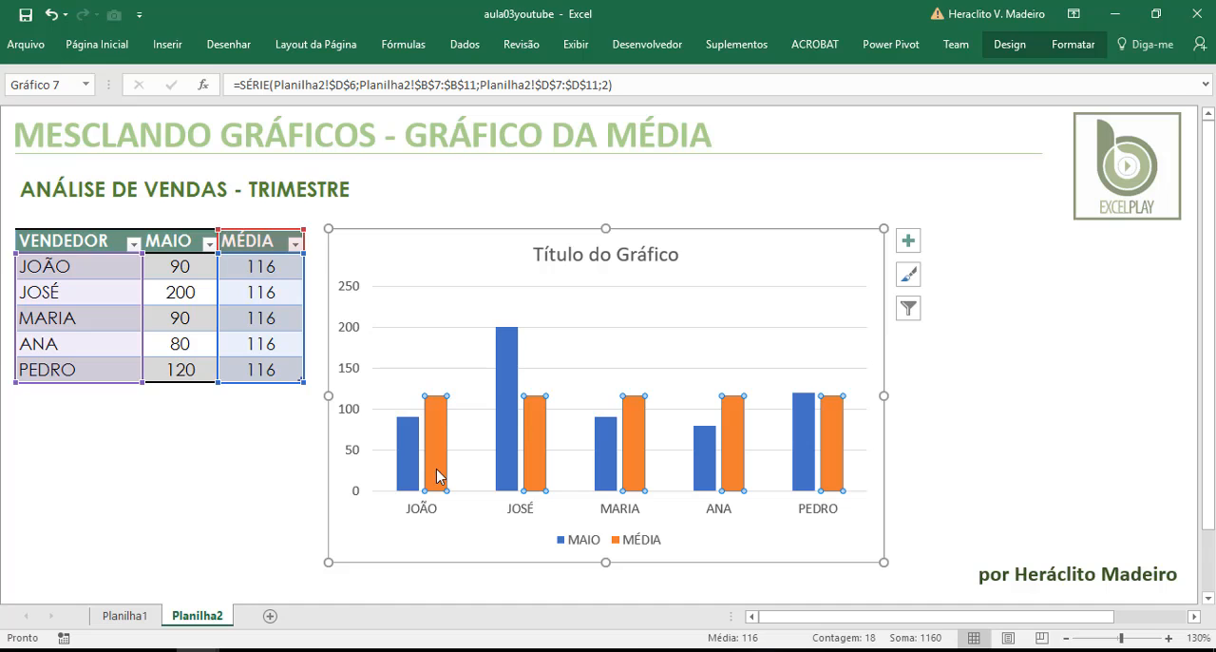
{"action": "double_click", "coordinate": [436, 468]}
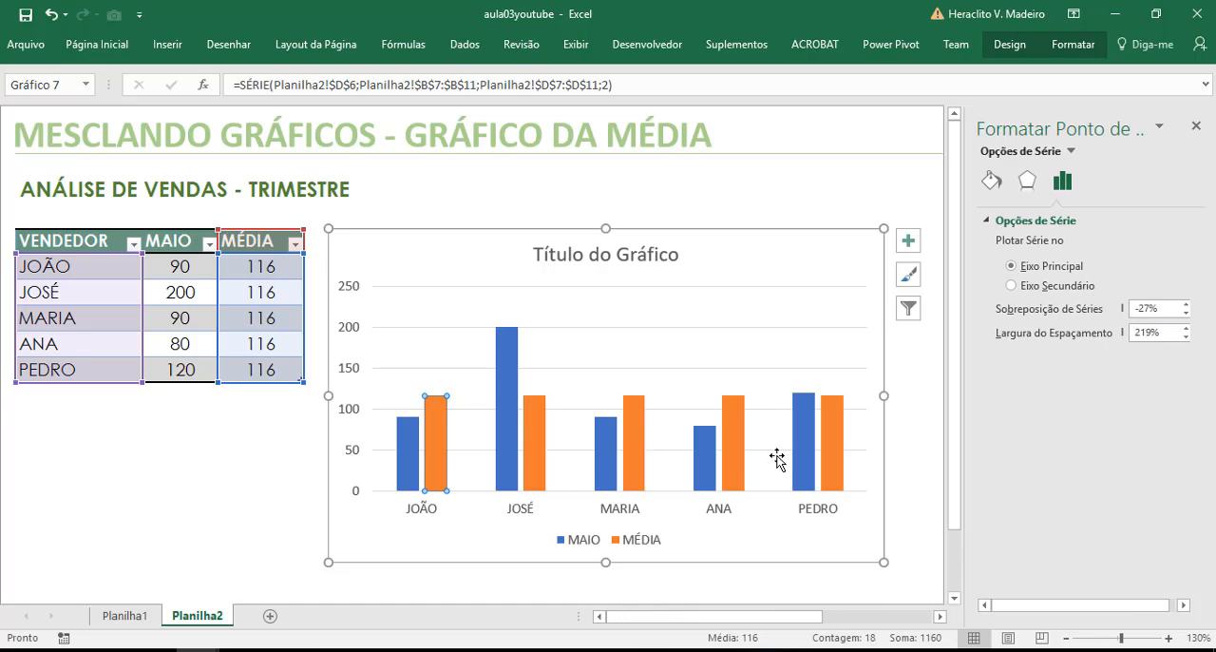
{"action": "left_click", "coordinate": [840, 450]}
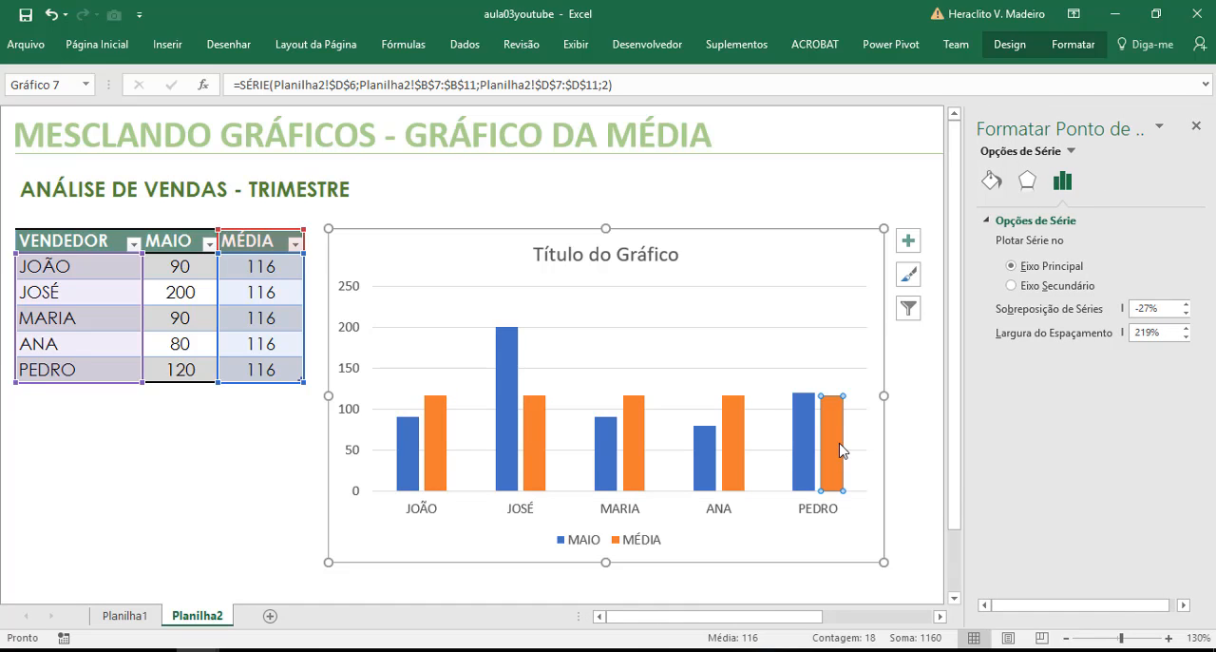
{"action": "left_click", "coordinate": [799, 308]}
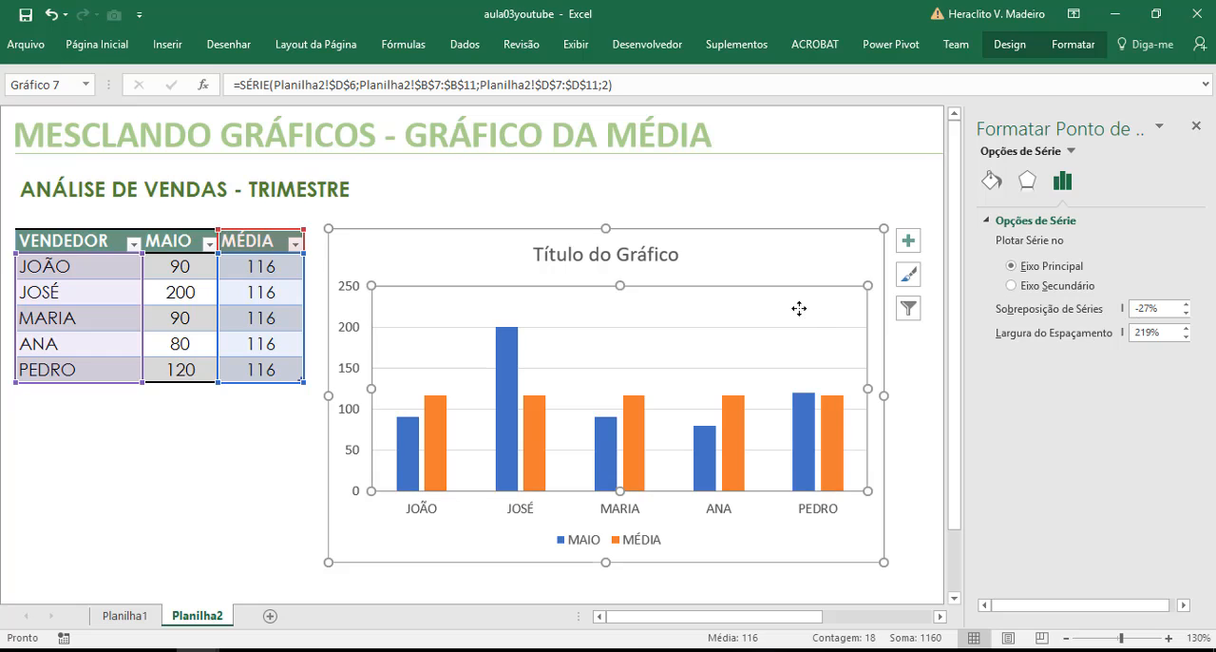
{"action": "left_click", "coordinate": [831, 414]}
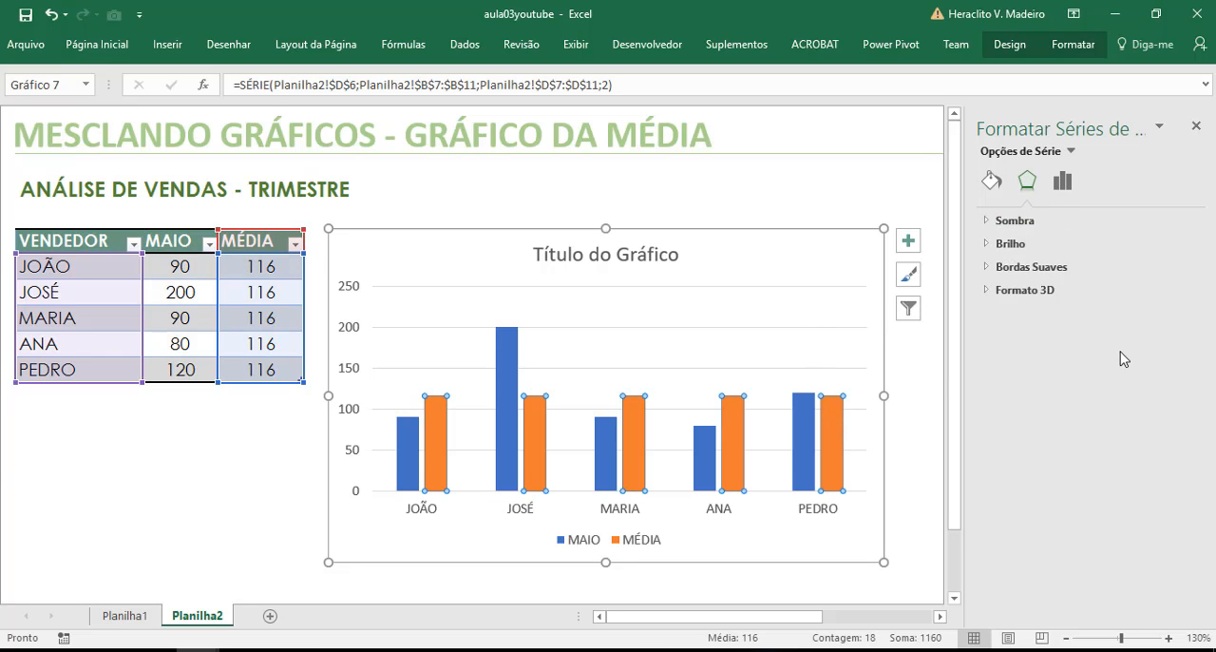
{"action": "left_click", "coordinate": [1064, 182]}
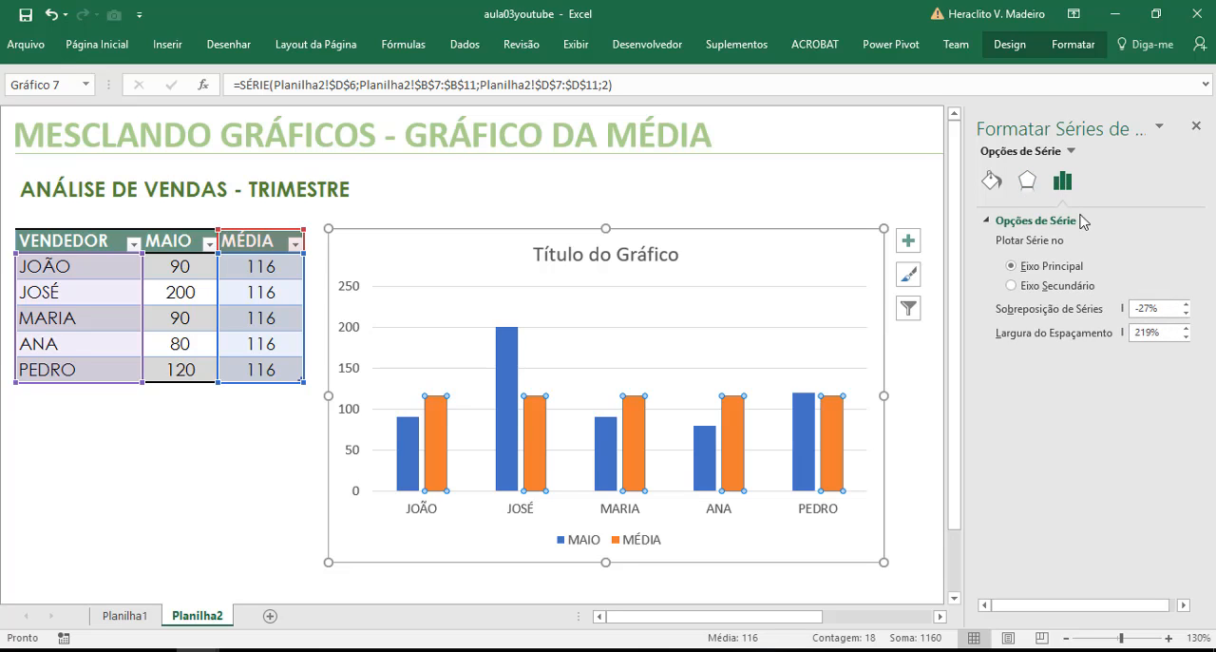
{"action": "left_click_drag", "start_coordinate": [1164, 310], "coordinate": [1108, 312]}
{"action": "type", "text": "1"}
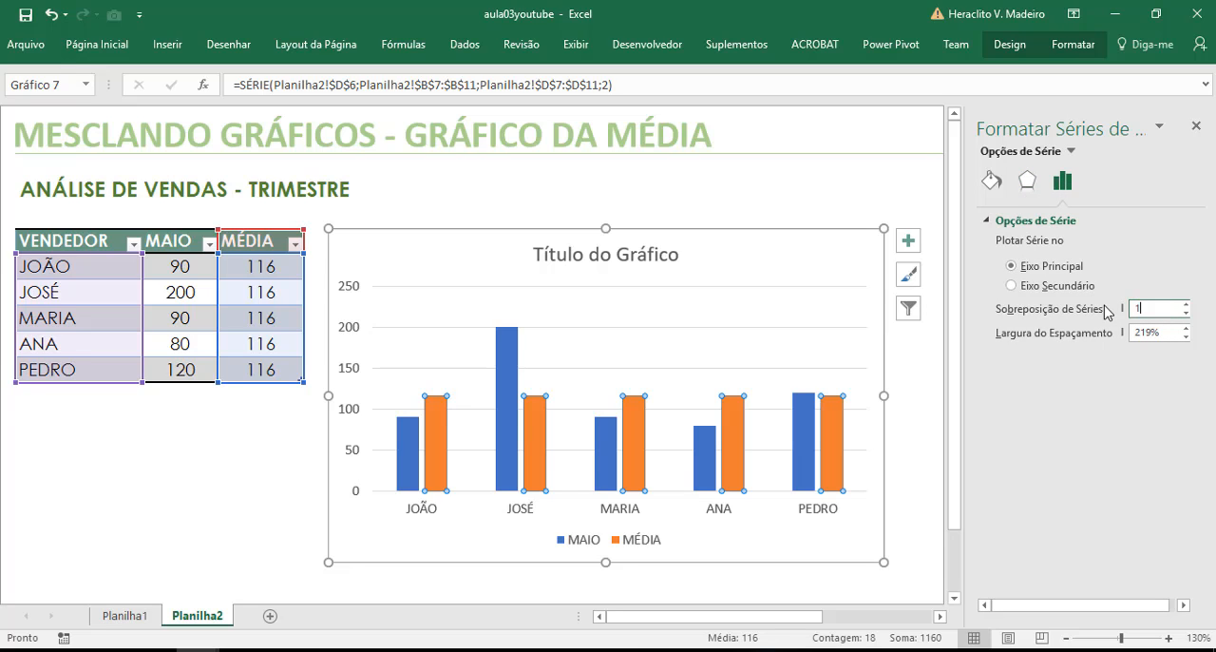
{"action": "type", "text": "00"}
{"action": "key", "text": "Return"}
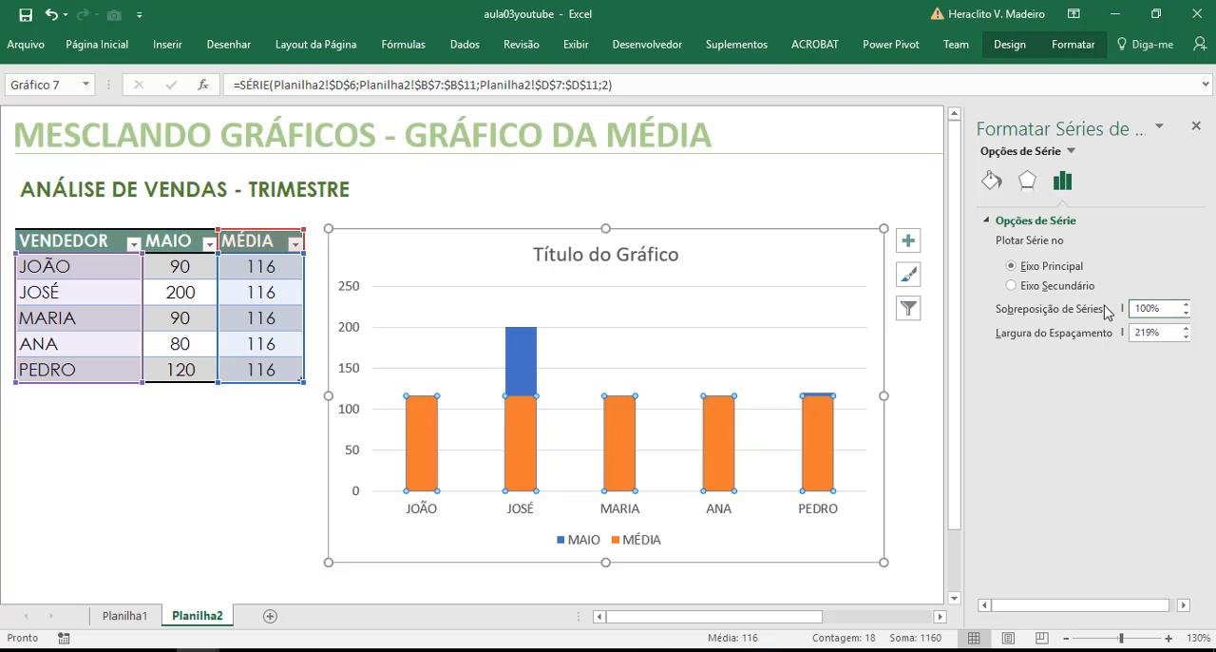
Undo the last series overlap change and place the chart beside the sales table, below the subtitle
{"action": "left_click", "coordinate": [342, 551]}
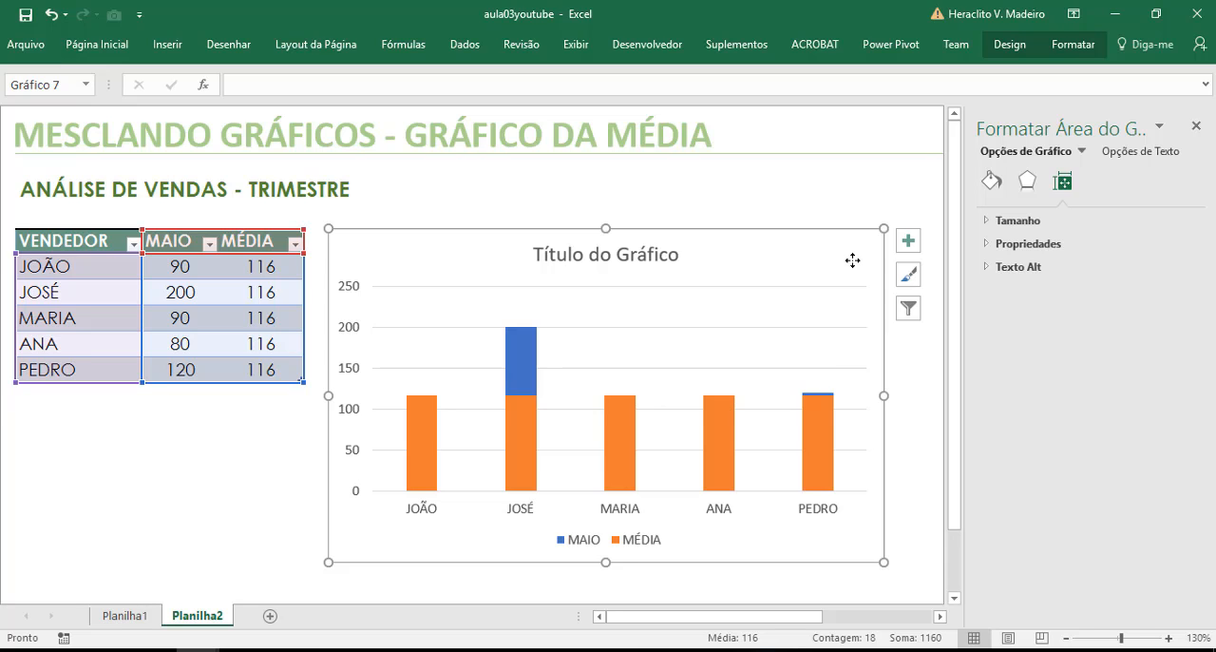
{"action": "left_click", "coordinate": [823, 432]}
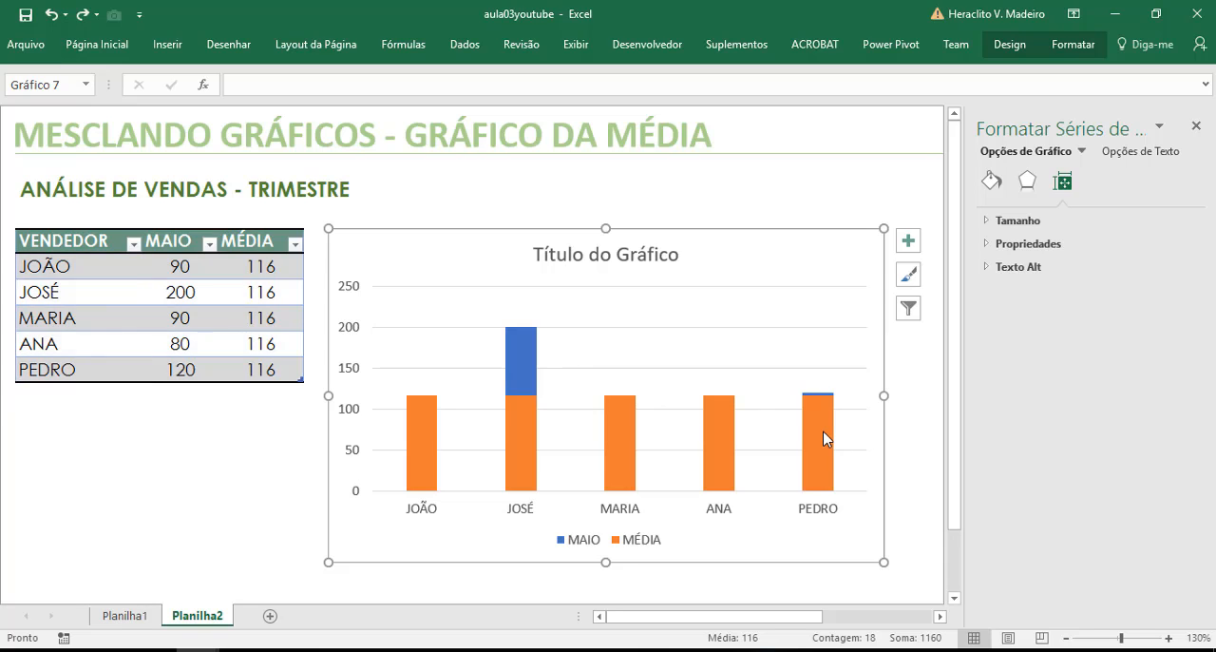
{"action": "key", "text": "ctrl+z"}
{"action": "key", "text": "ctrl+z"}
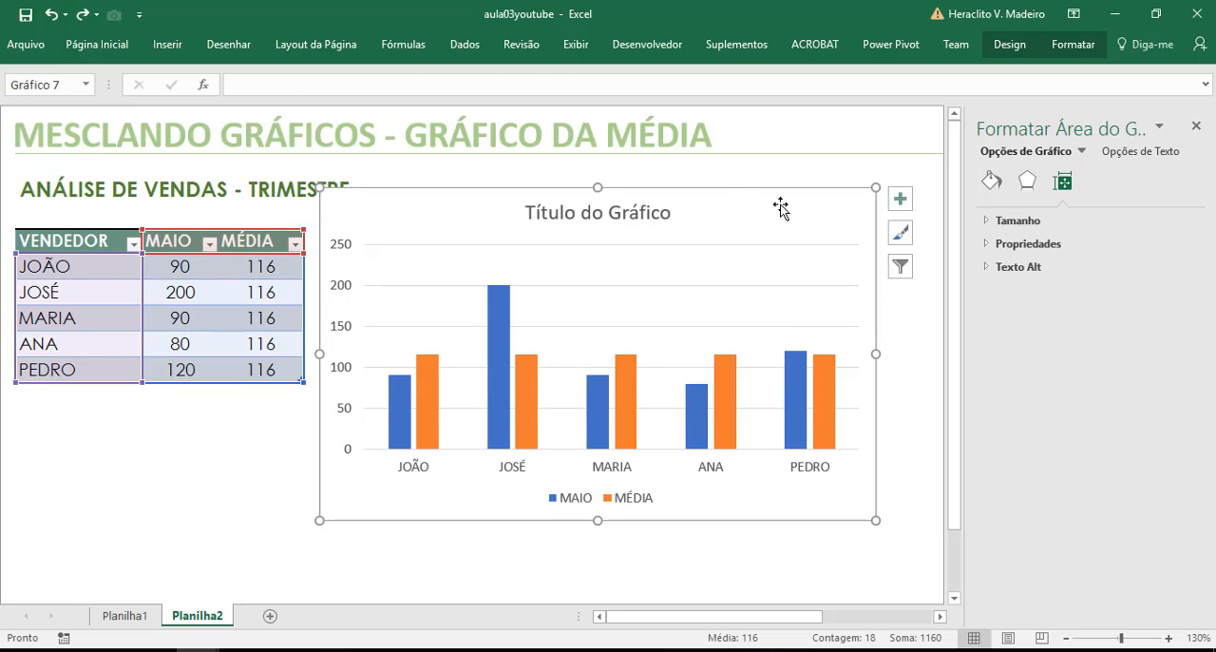
{"action": "left_click_drag", "start_coordinate": [779, 204], "coordinate": [785, 240]}
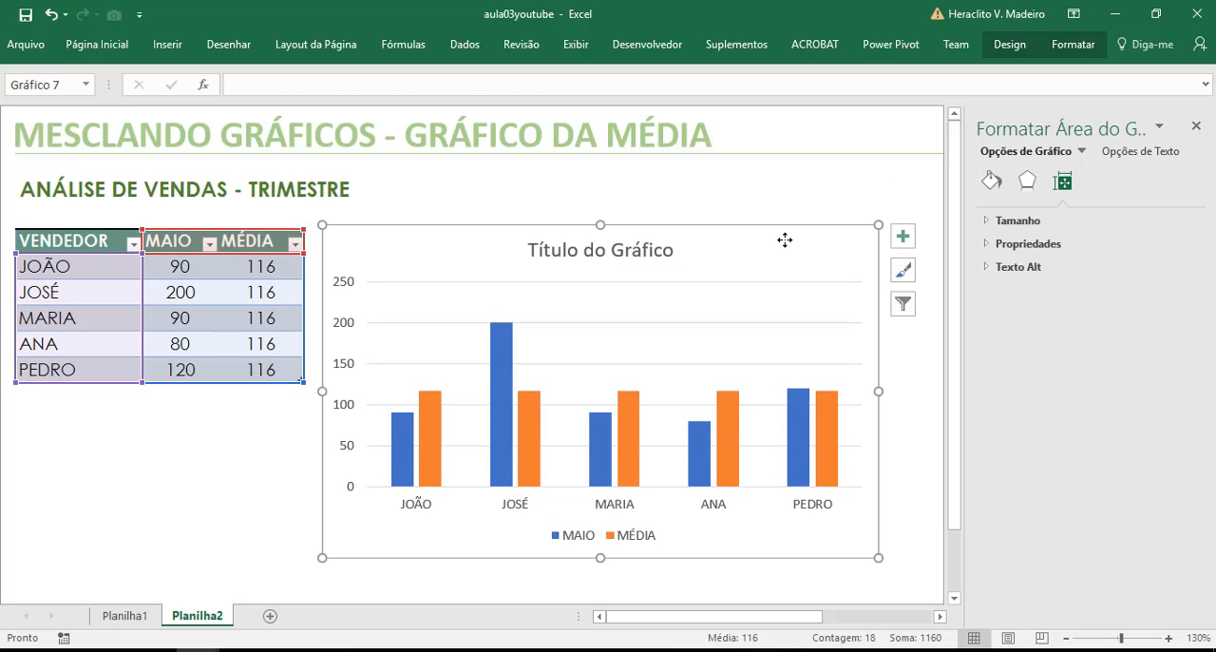
{"action": "left_click", "coordinate": [830, 428]}
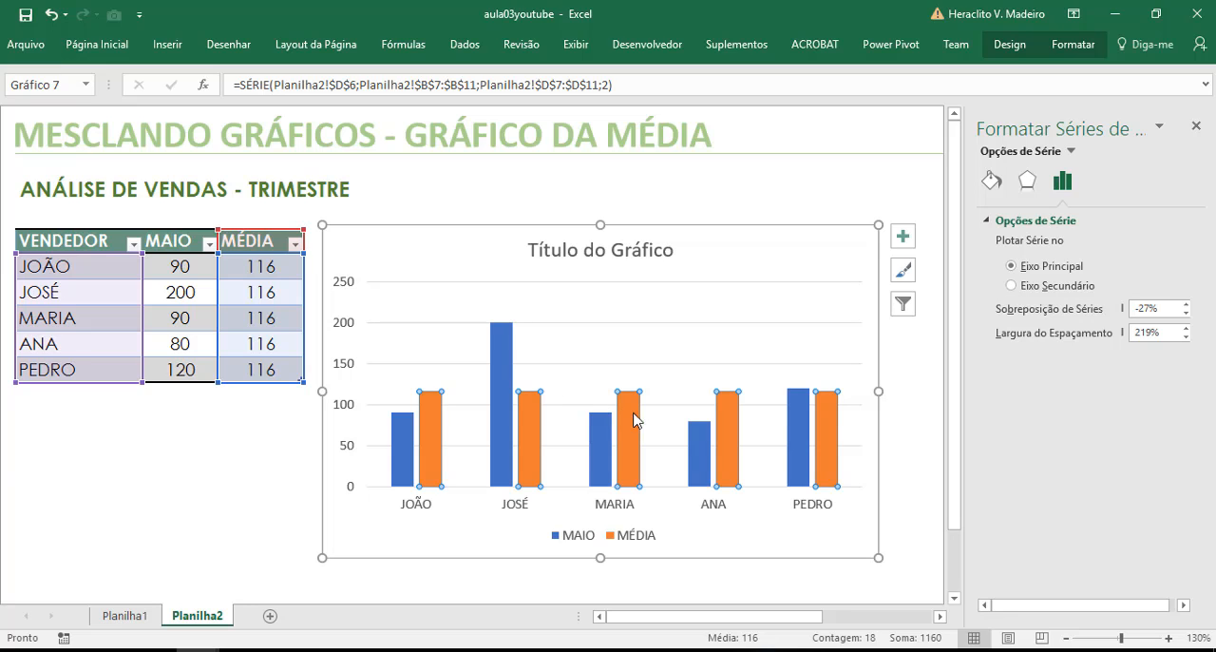
{"action": "left_click", "coordinate": [714, 242]}
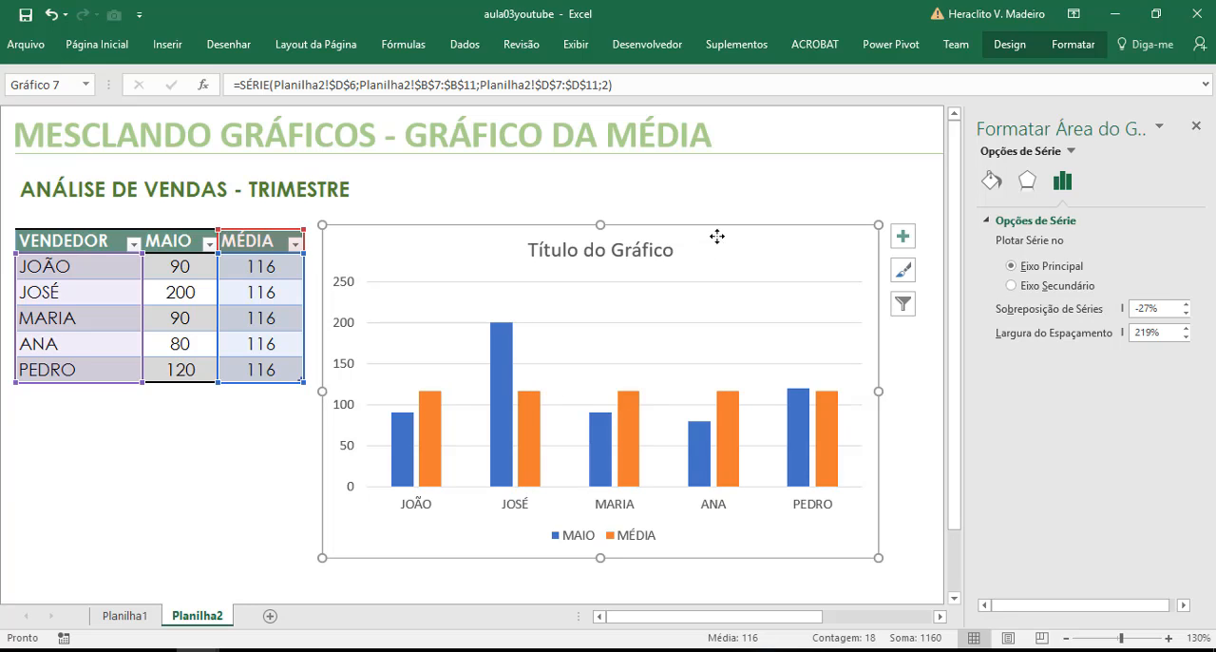
{"action": "left_click", "coordinate": [1005, 49]}
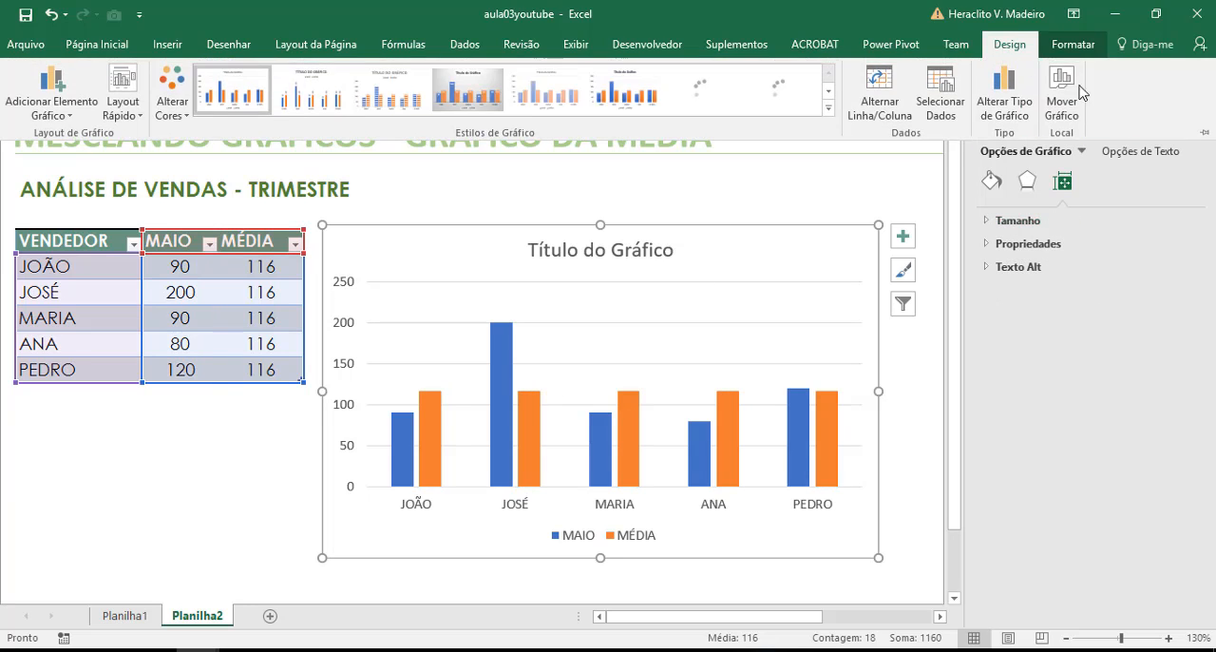
{"action": "left_click", "coordinate": [1011, 99]}
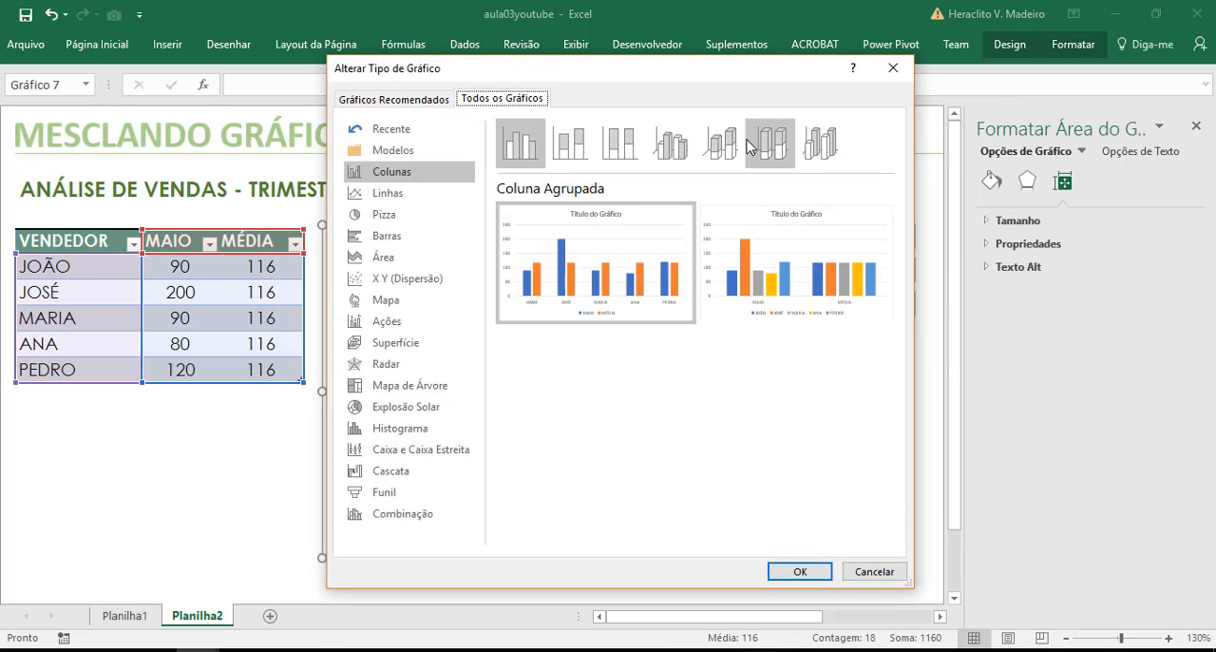
{"action": "left_click", "coordinate": [874, 572]}
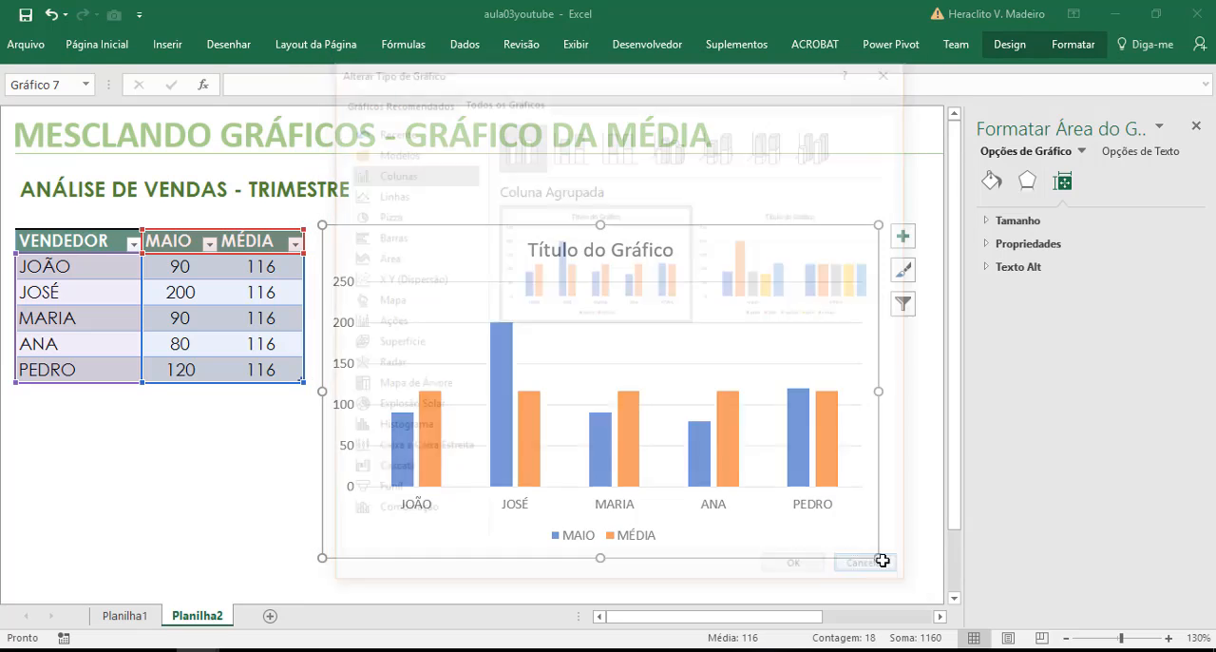
Change the chart type of the MÉDIA series to Linha in a custom combination and close the formatting pane
{"action": "left_click", "coordinate": [835, 422]}
{"action": "left_click", "coordinate": [1010, 45]}
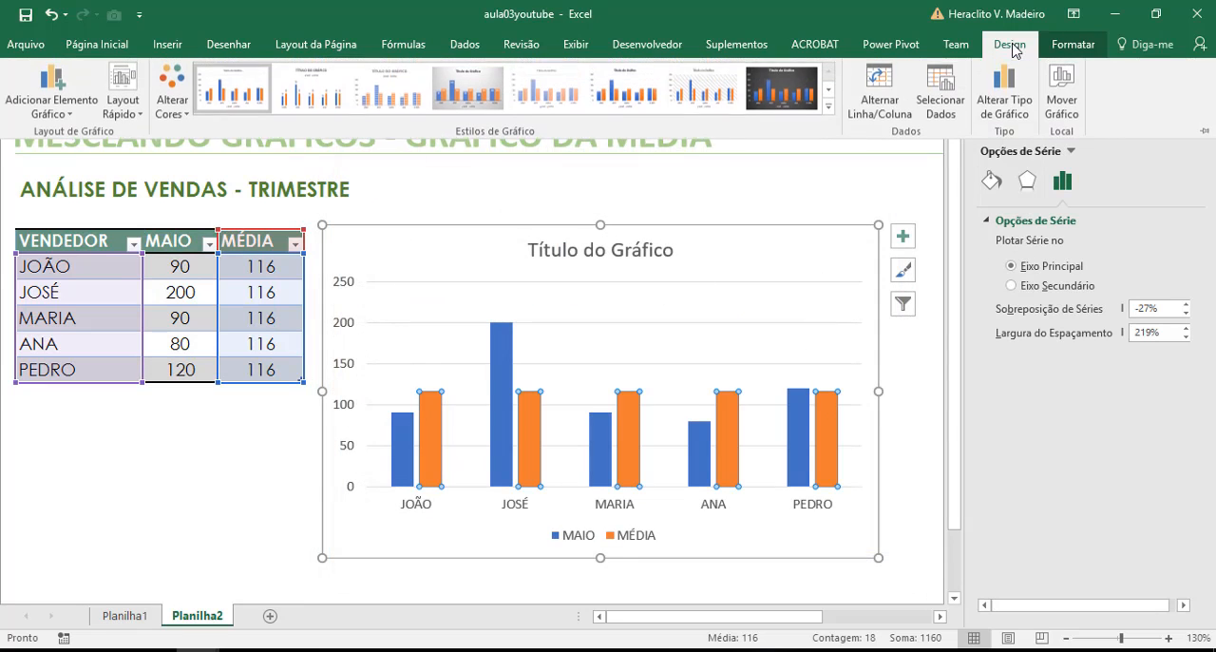
{"action": "left_click", "coordinate": [1012, 98]}
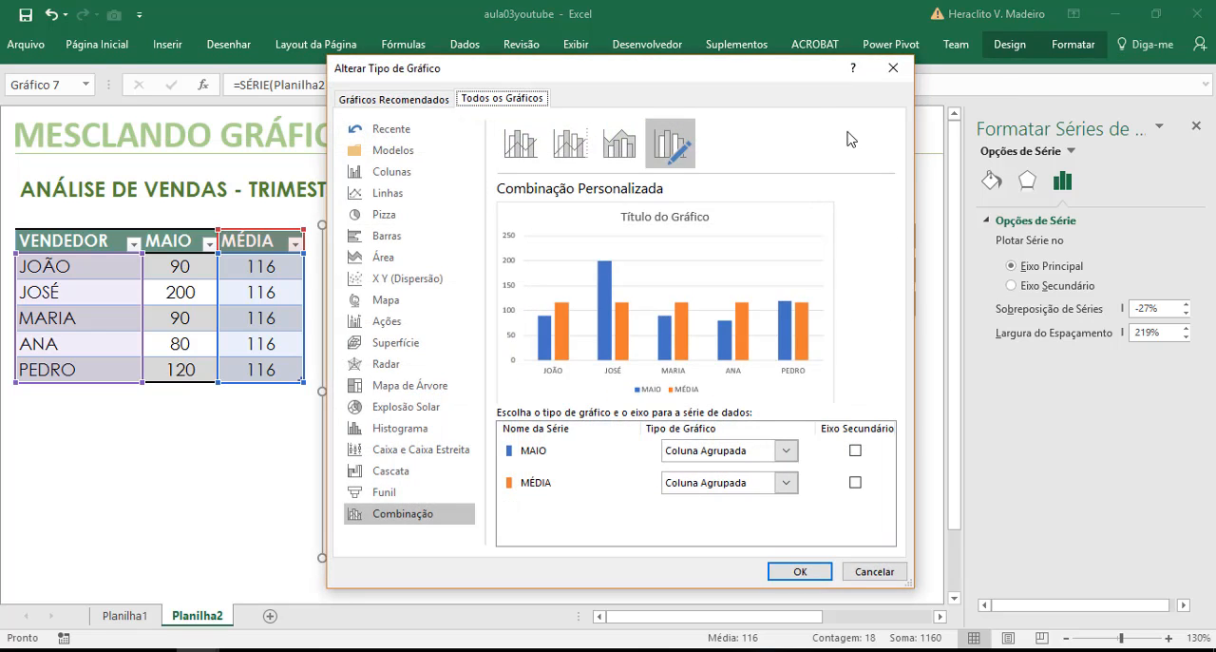
{"action": "left_click_drag", "start_coordinate": [807, 75], "coordinate": [1100, 63]}
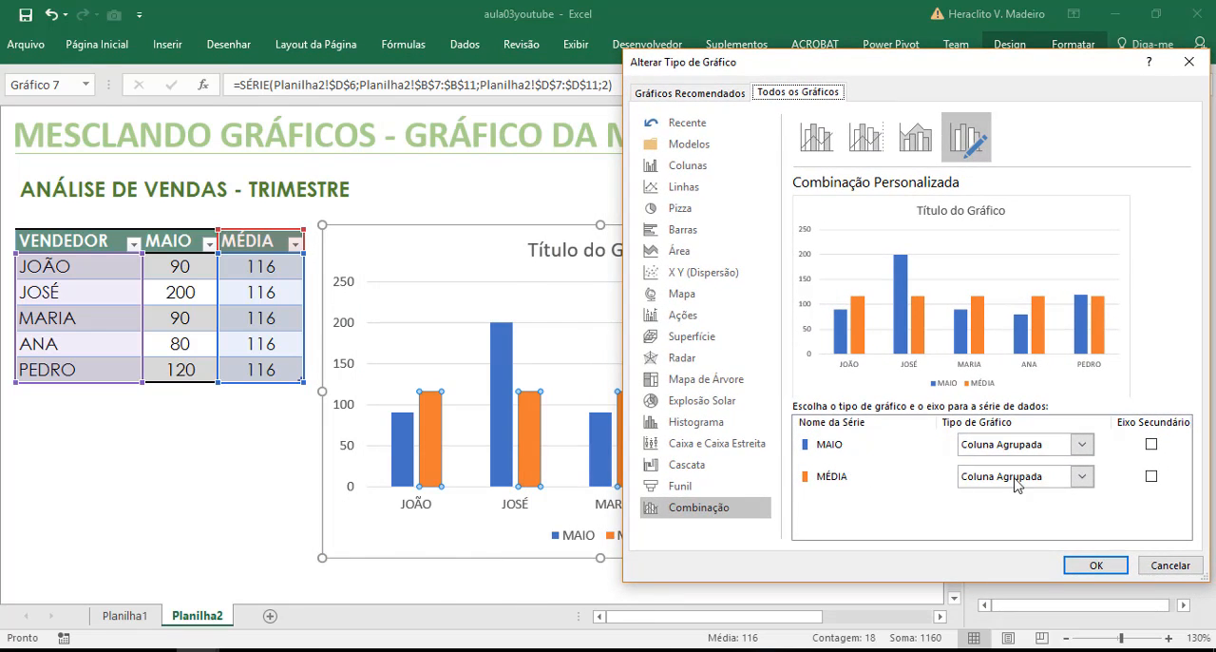
{"action": "left_click", "coordinate": [1080, 478]}
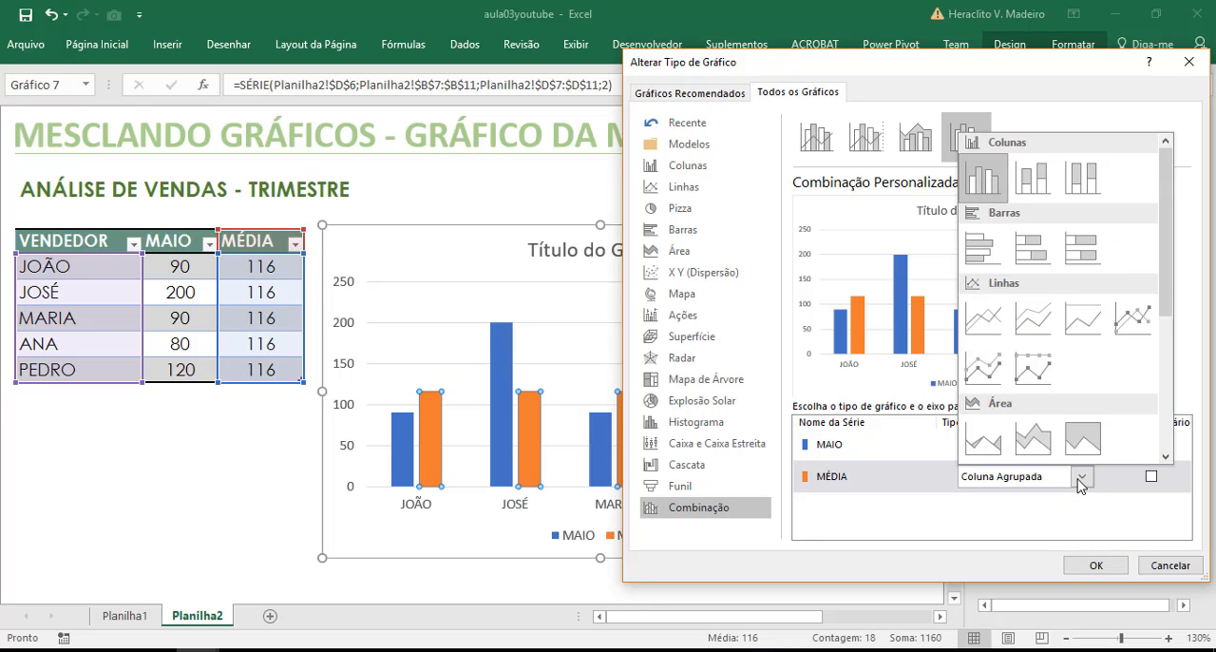
{"action": "left_click", "coordinate": [984, 318]}
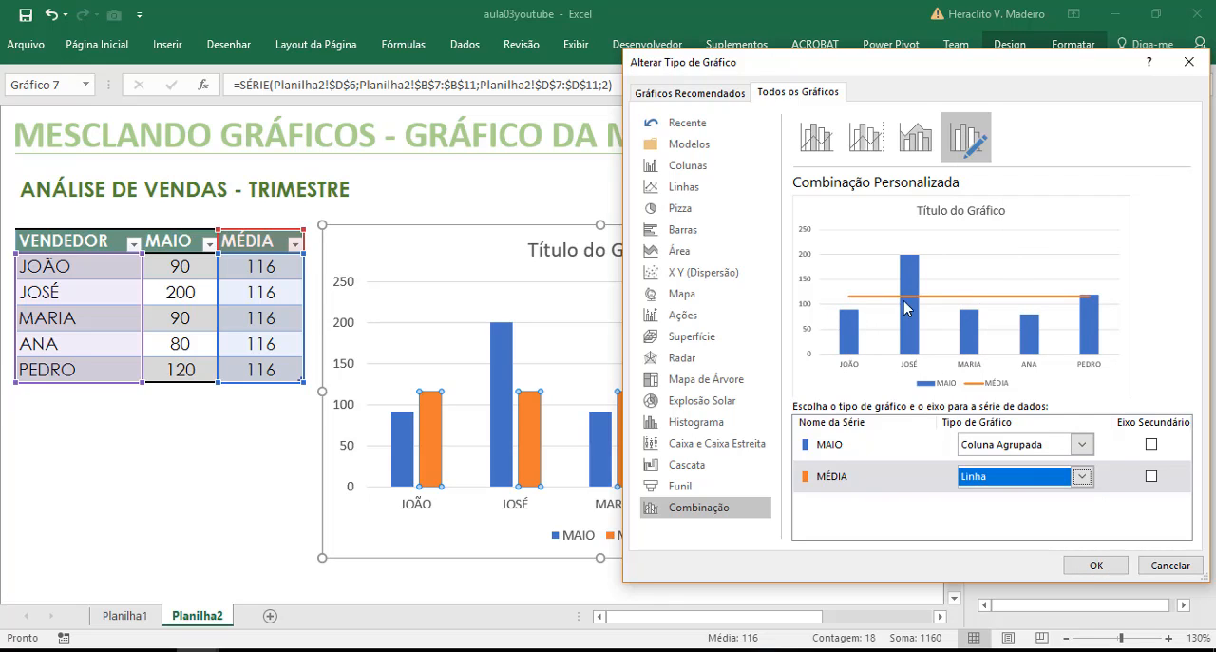
{"action": "left_click", "coordinate": [1091, 565]}
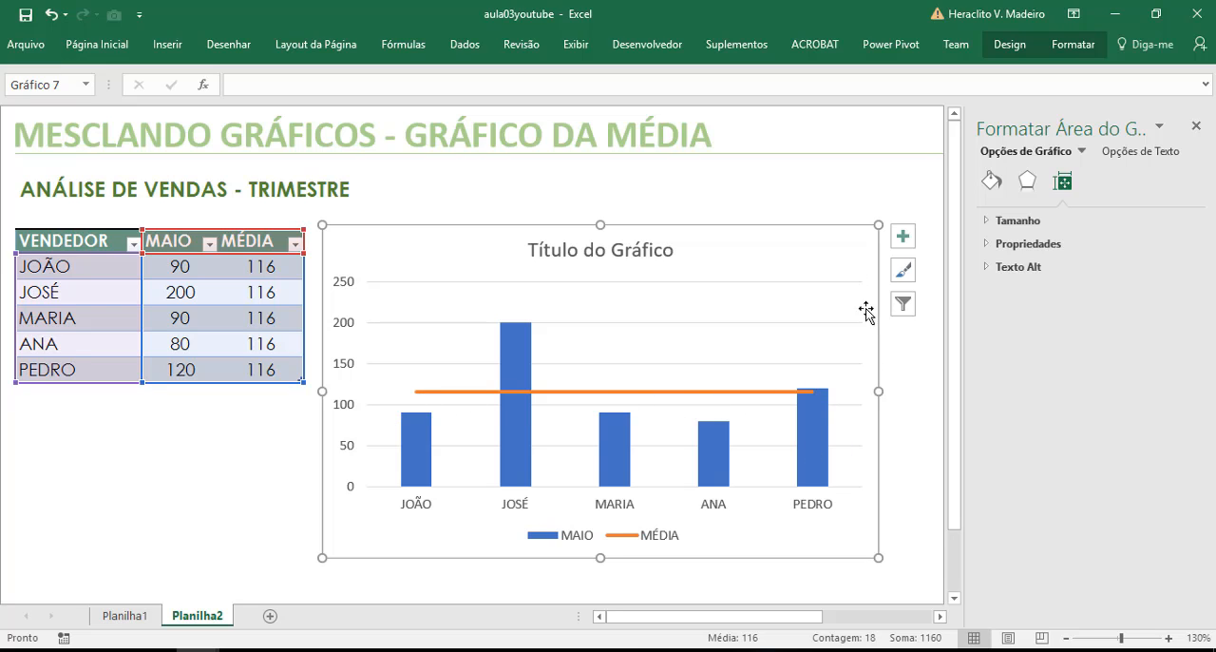
{"action": "left_click_drag", "start_coordinate": [849, 244], "coordinate": [838, 248]}
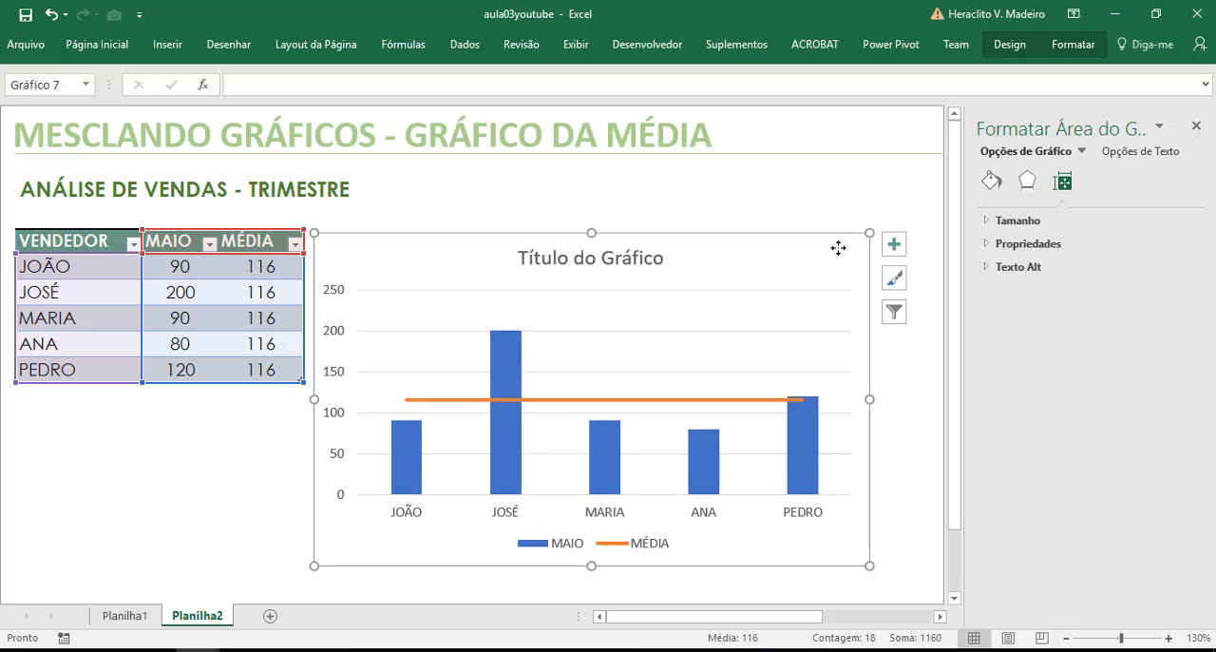
{"action": "left_click", "coordinate": [1196, 125]}
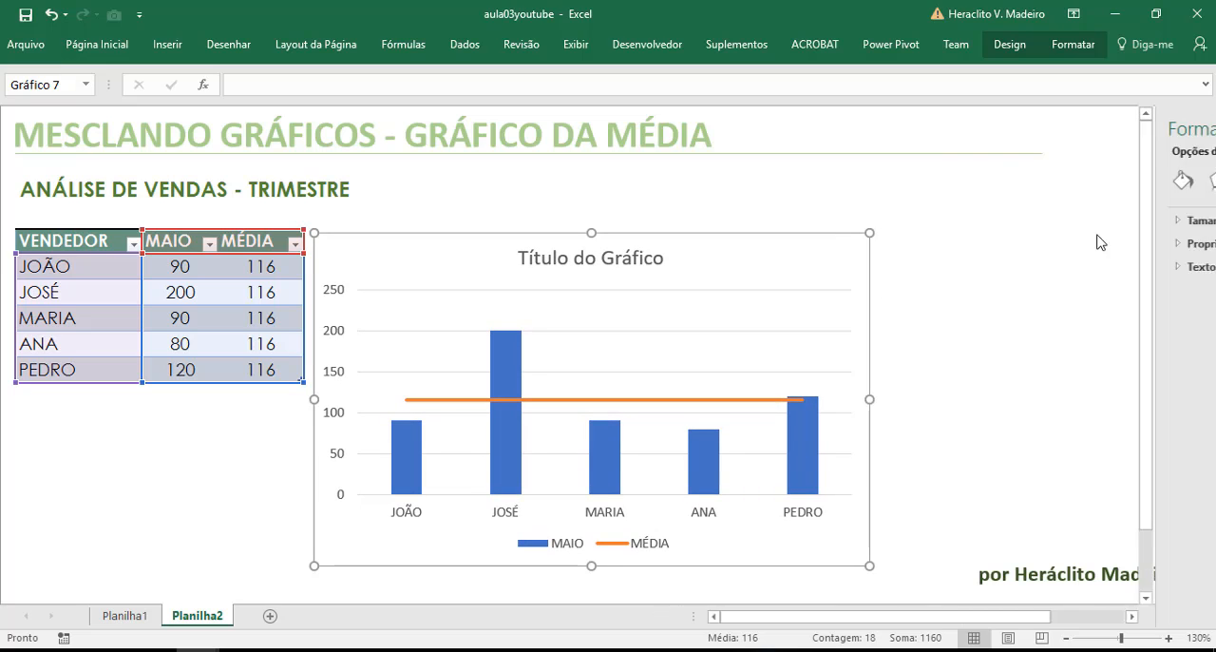
Link the chart title to the subtitle in cell B4 with the formula =Planilha2!$B$4
{"action": "left_click", "coordinate": [642, 266]}
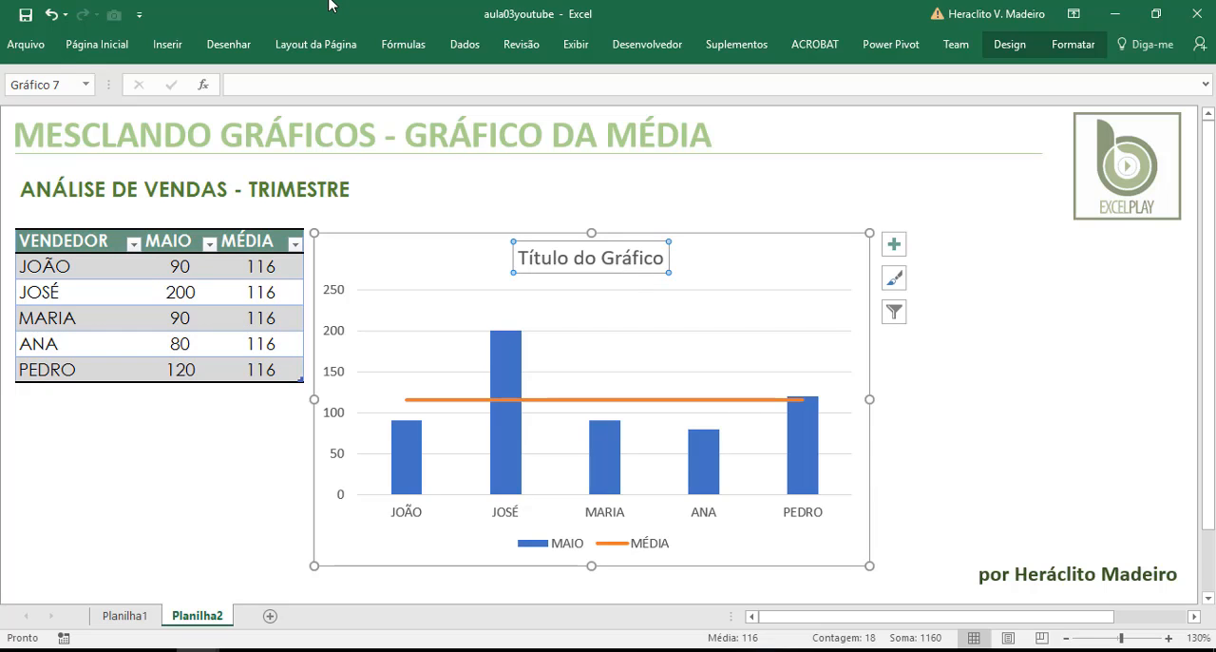
{"action": "left_click", "coordinate": [309, 89]}
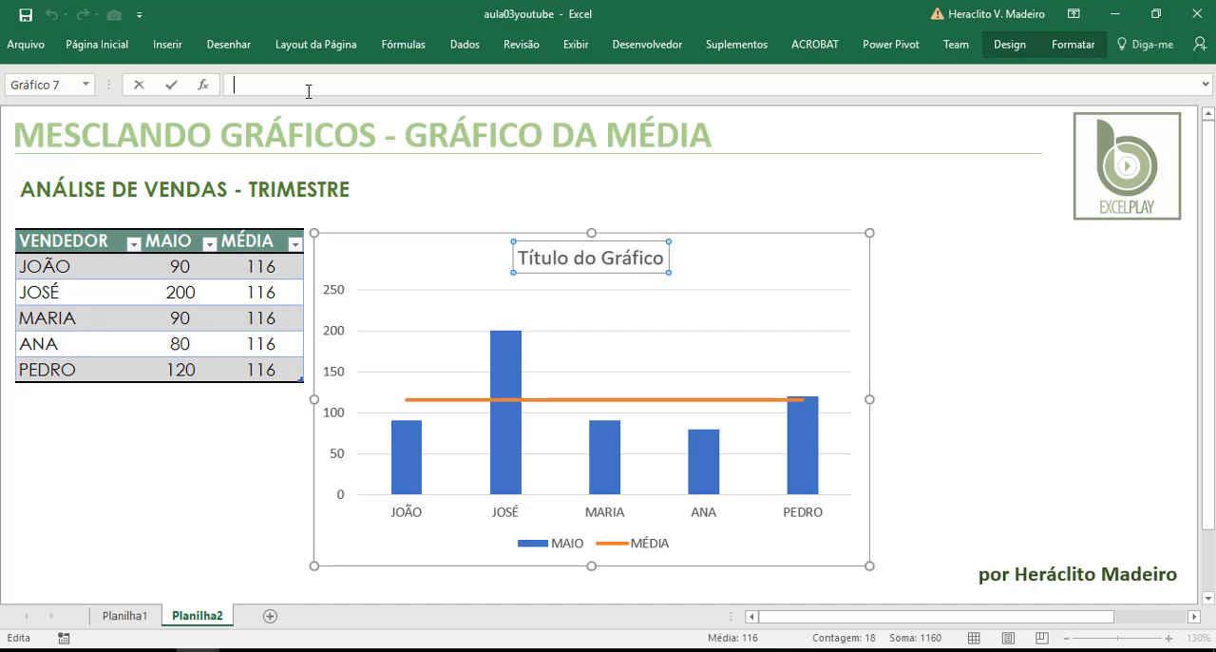
{"action": "type", "text": "="}
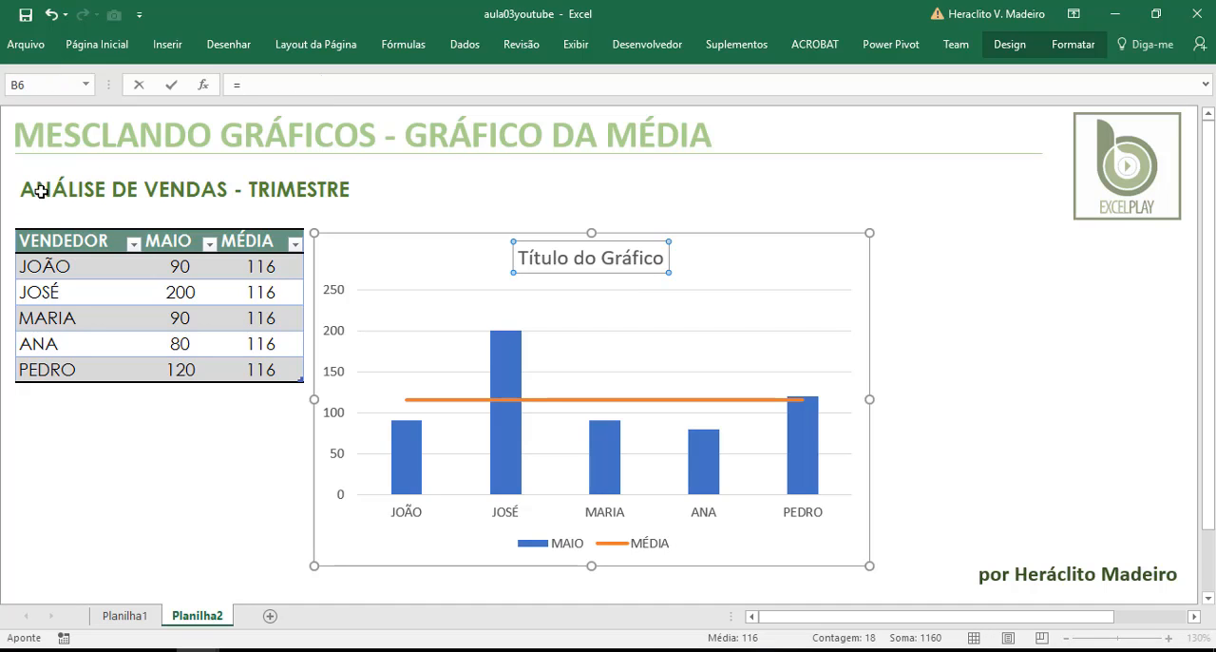
{"action": "left_click", "coordinate": [39, 189]}
{"action": "key", "text": "Return"}
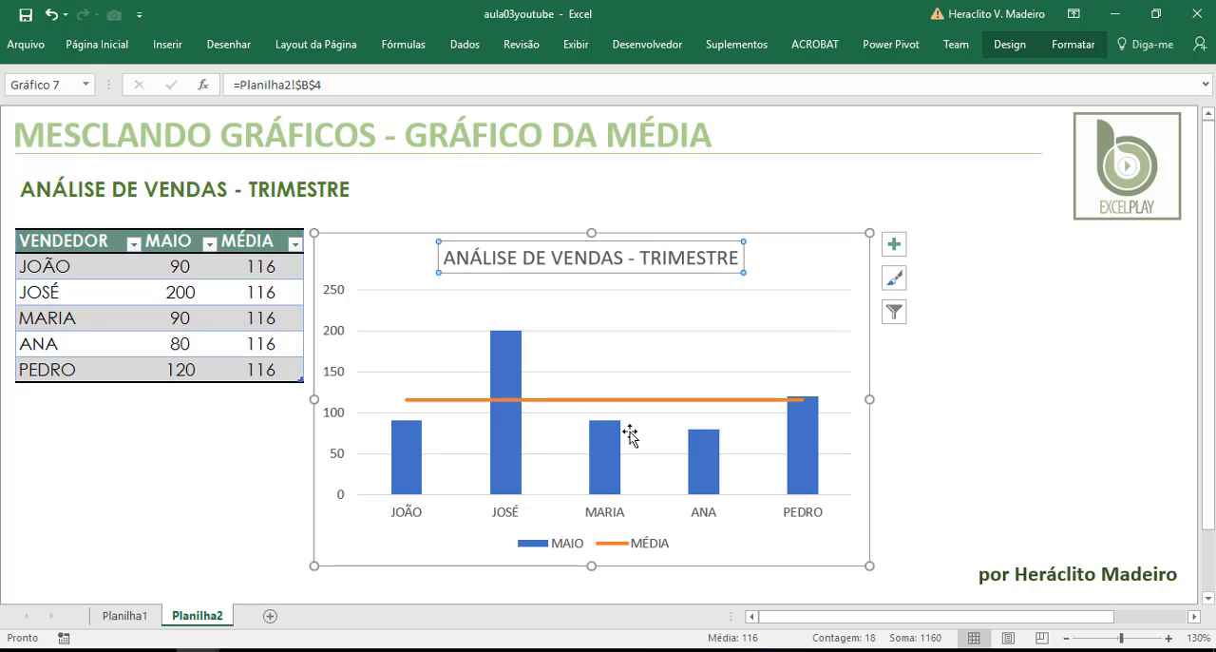
Move the chart farther away from the sales table and insert a table column between MAIO and MÉDIA
{"action": "left_click_drag", "start_coordinate": [825, 249], "coordinate": [1032, 230]}
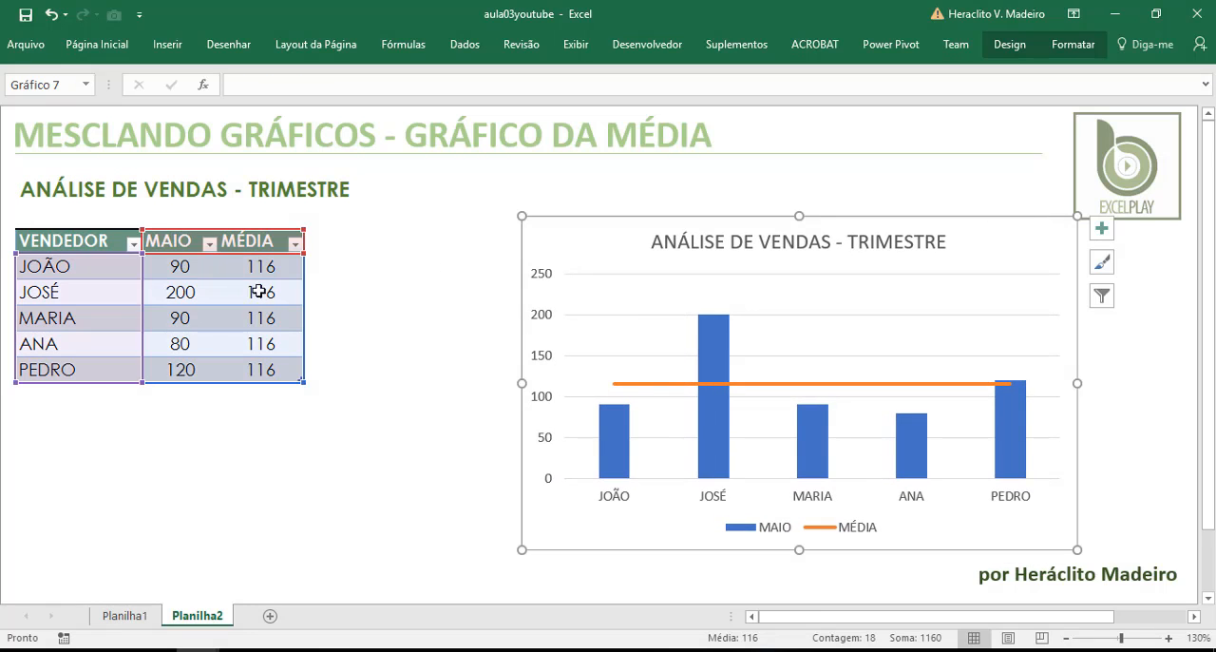
{"action": "left_click_drag", "start_coordinate": [250, 239], "coordinate": [250, 369]}
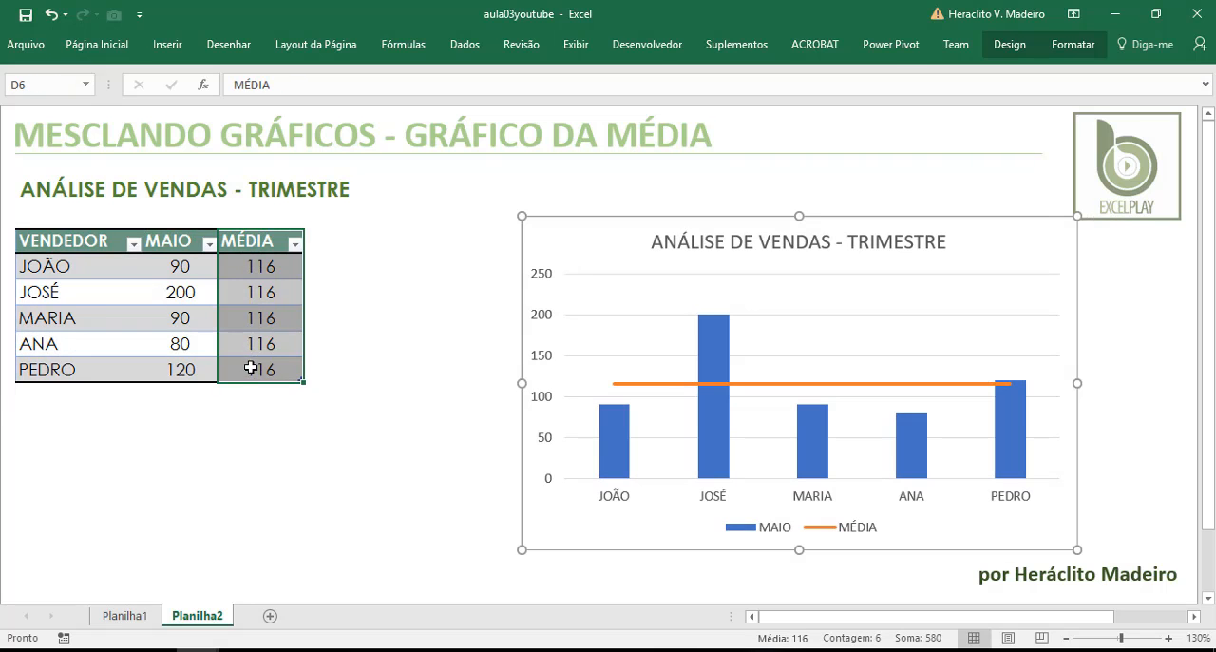
{"action": "right_click", "coordinate": [249, 350]}
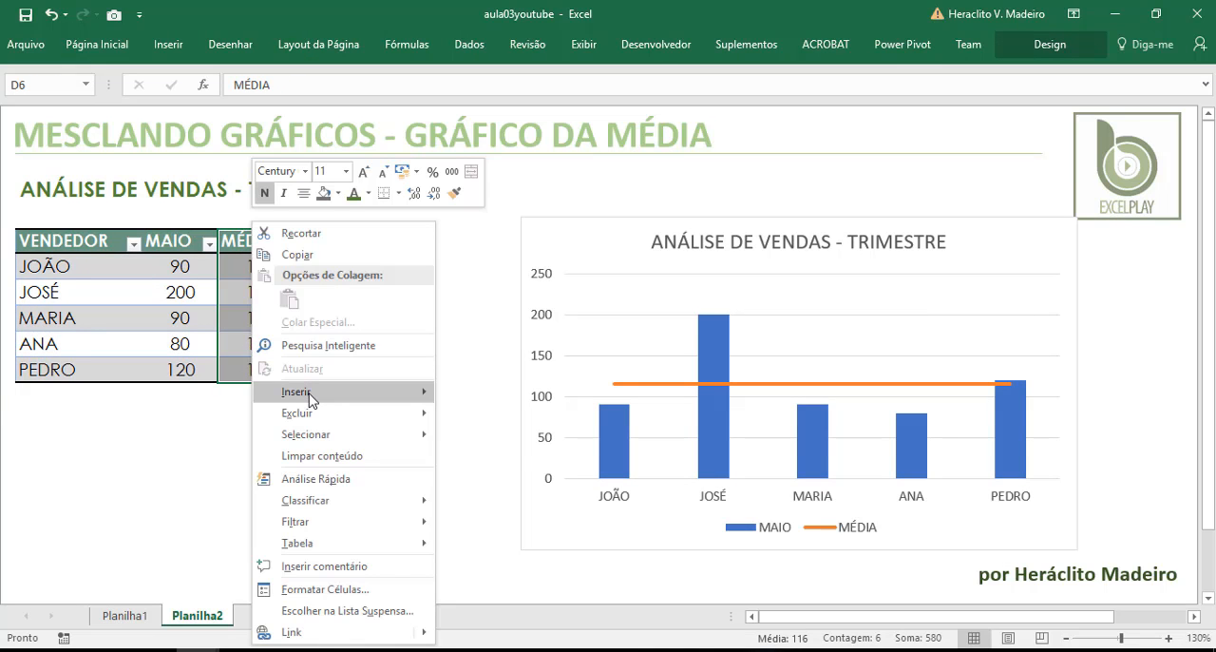
{"action": "mouse_move", "coordinate": [310, 396]}
{"action": "left_click", "coordinate": [459, 402]}
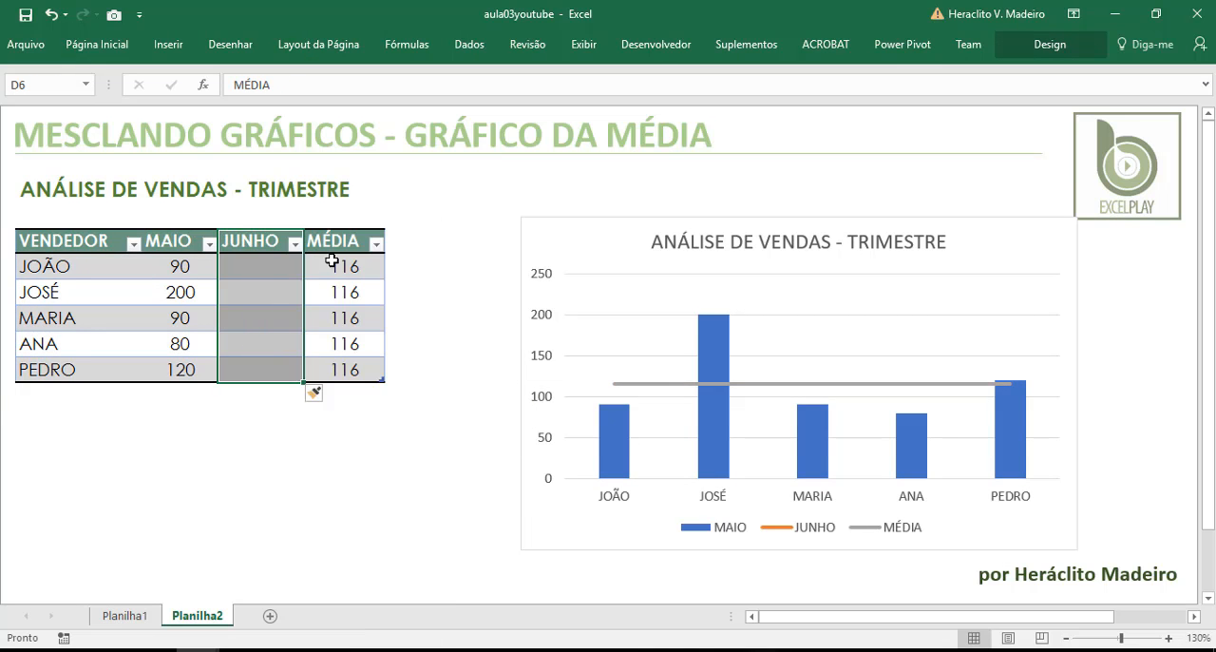
Insert another table column between JUNHO and MÉDIA in the sales table
{"action": "left_click_drag", "start_coordinate": [333, 240], "coordinate": [348, 370]}
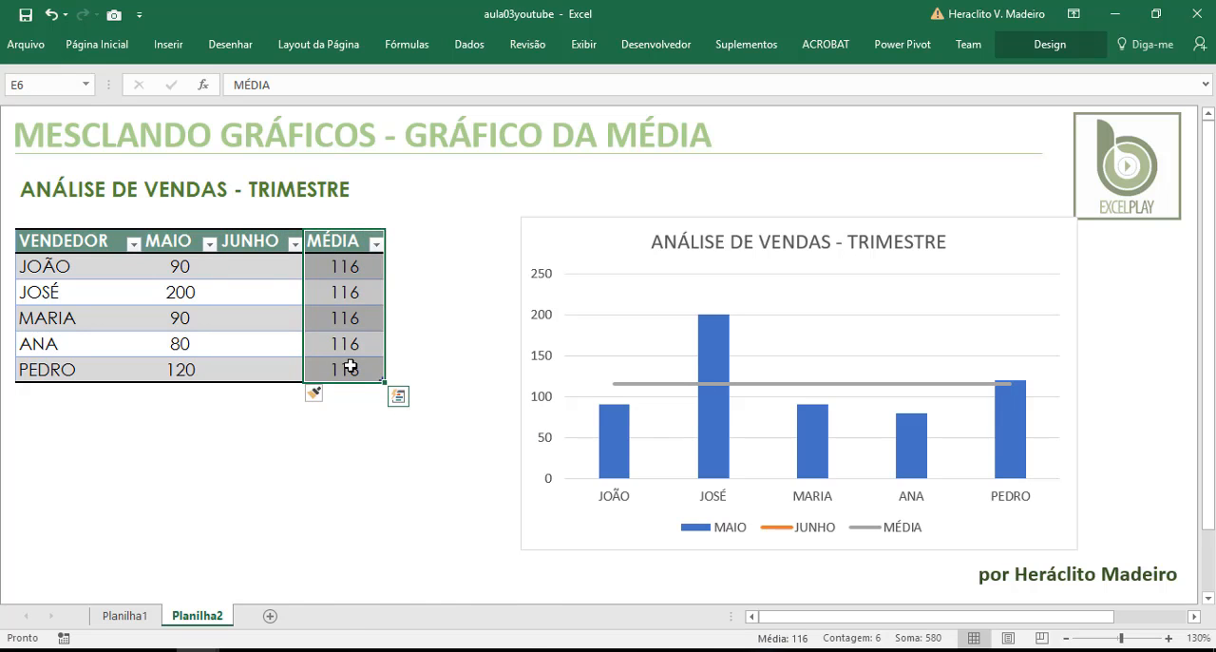
{"action": "right_click", "coordinate": [349, 370]}
{"action": "mouse_move", "coordinate": [382, 392]}
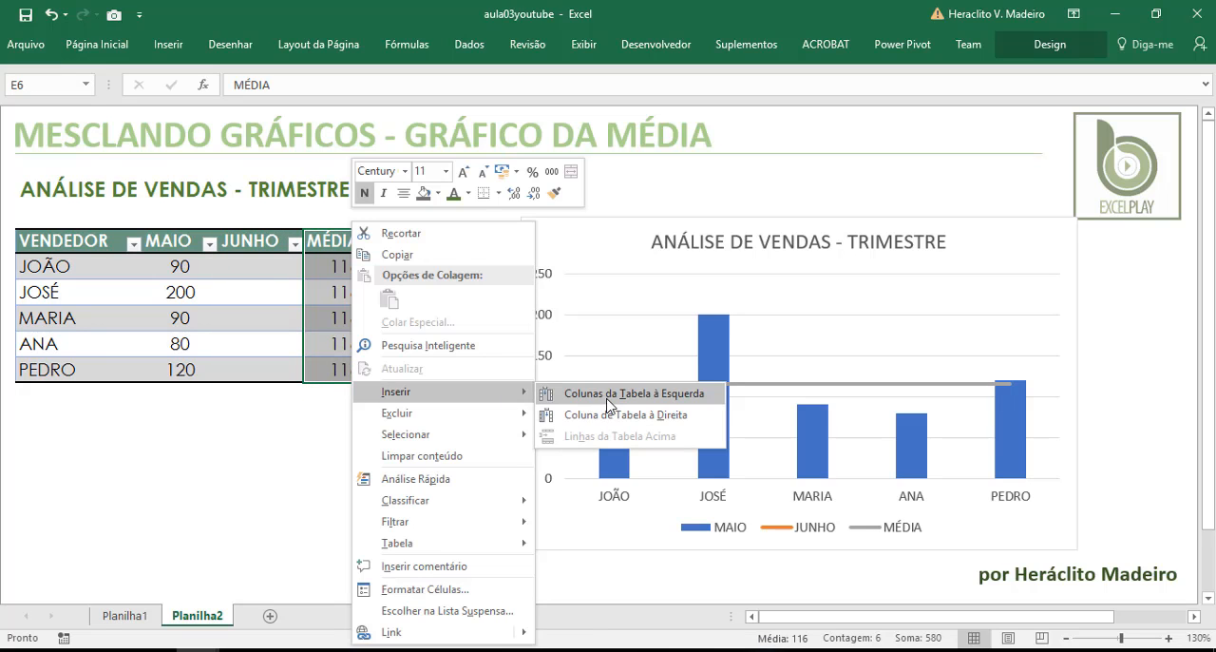
{"action": "left_click", "coordinate": [608, 395]}
Fill the JUNHO column from the first to the last seller with 120, 160, 180, 200 and 220
{"action": "left_click", "coordinate": [259, 266]}
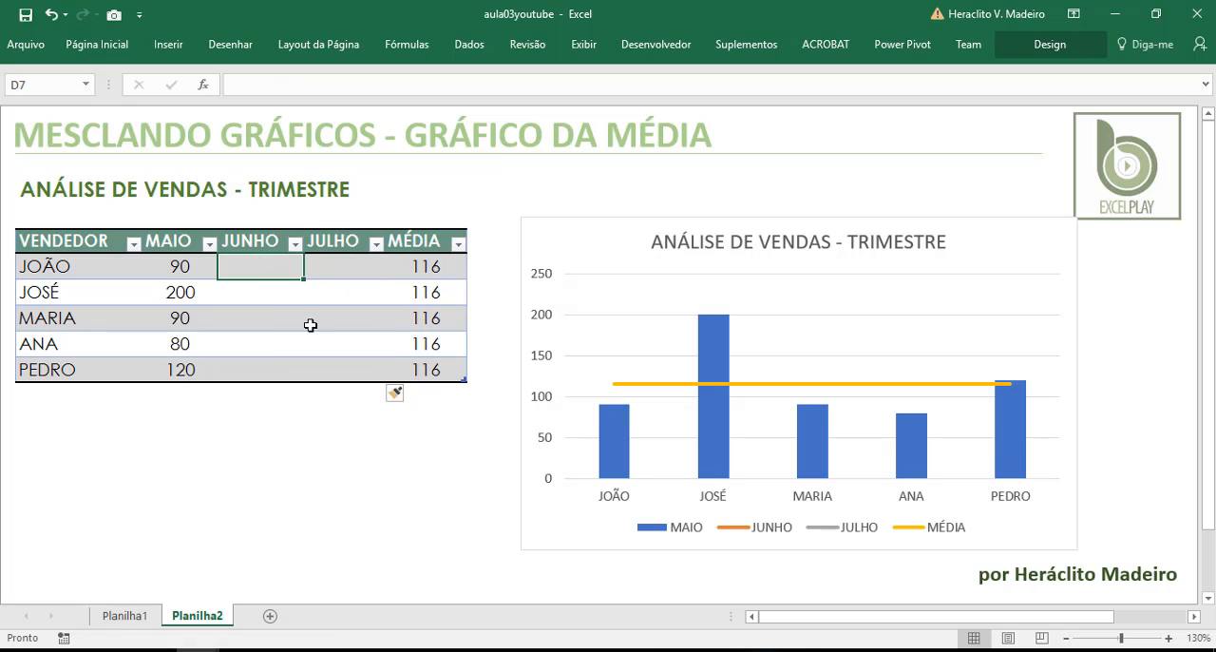
{"action": "type", "text": "120"}
{"action": "key", "text": "Return"}
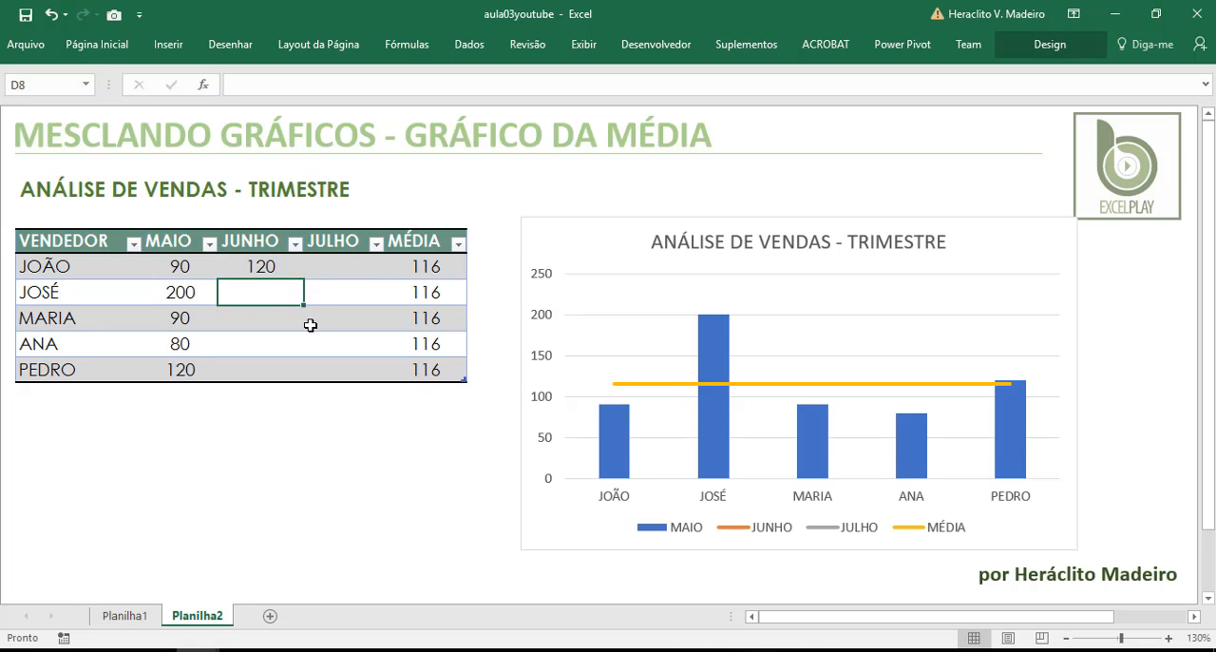
{"action": "type", "text": "160"}
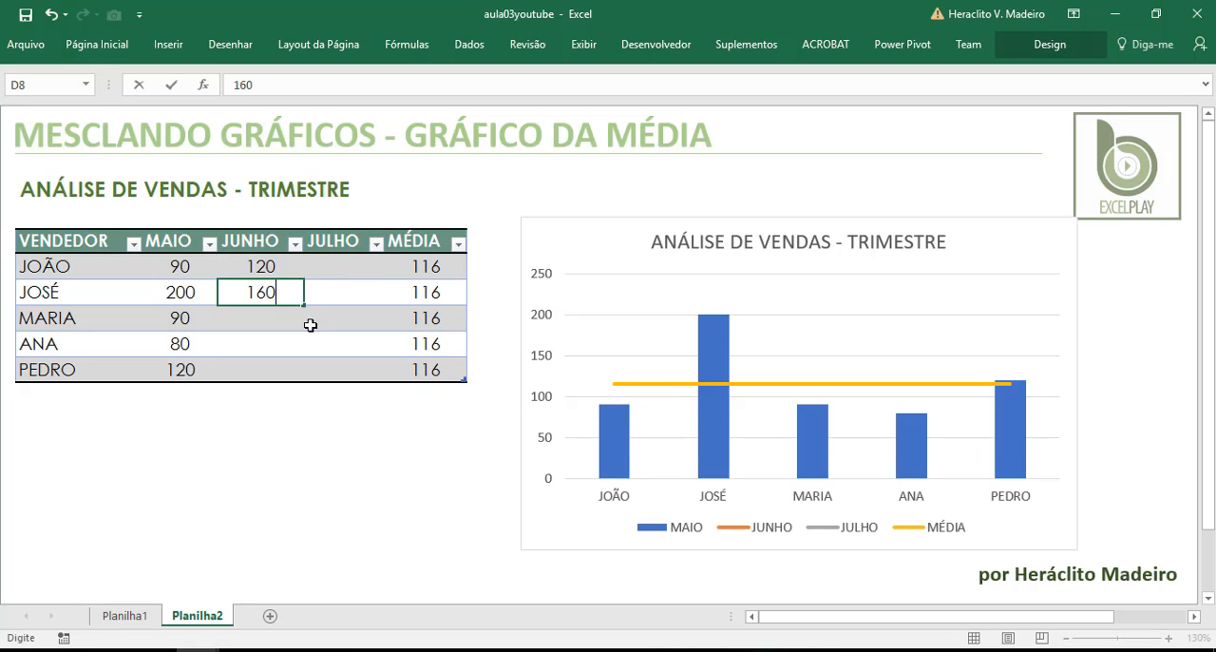
{"action": "key", "text": "Return"}
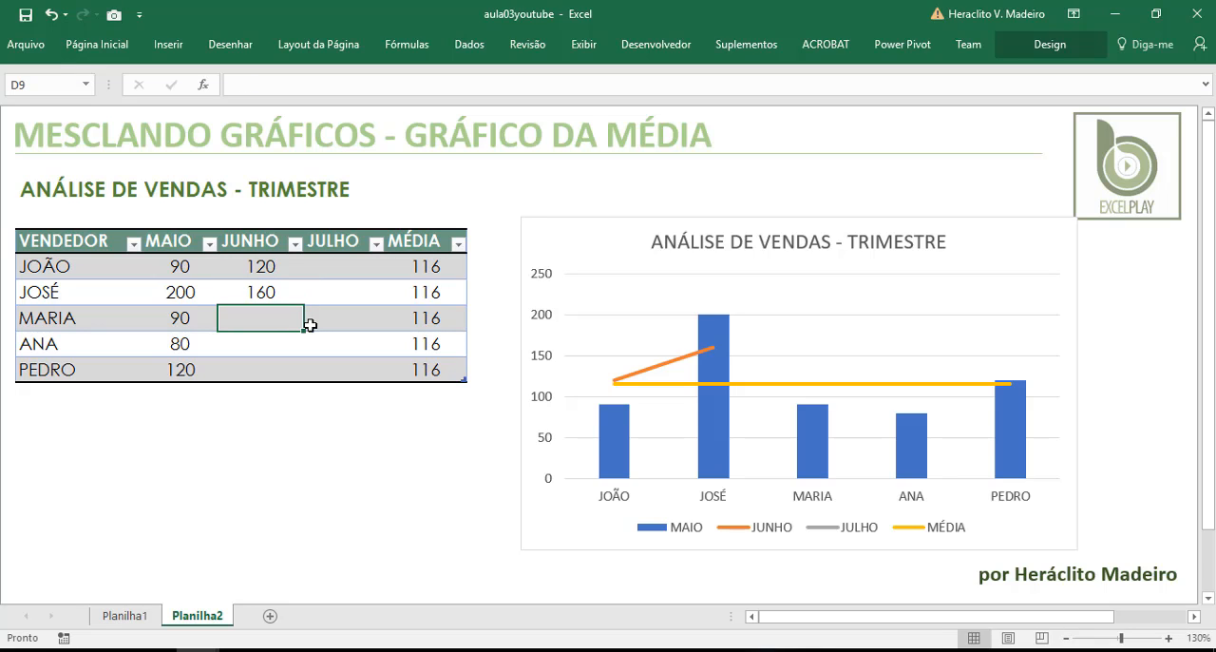
{"action": "type", "text": "180"}
{"action": "key", "text": "Return"}
{"action": "type", "text": "2"}
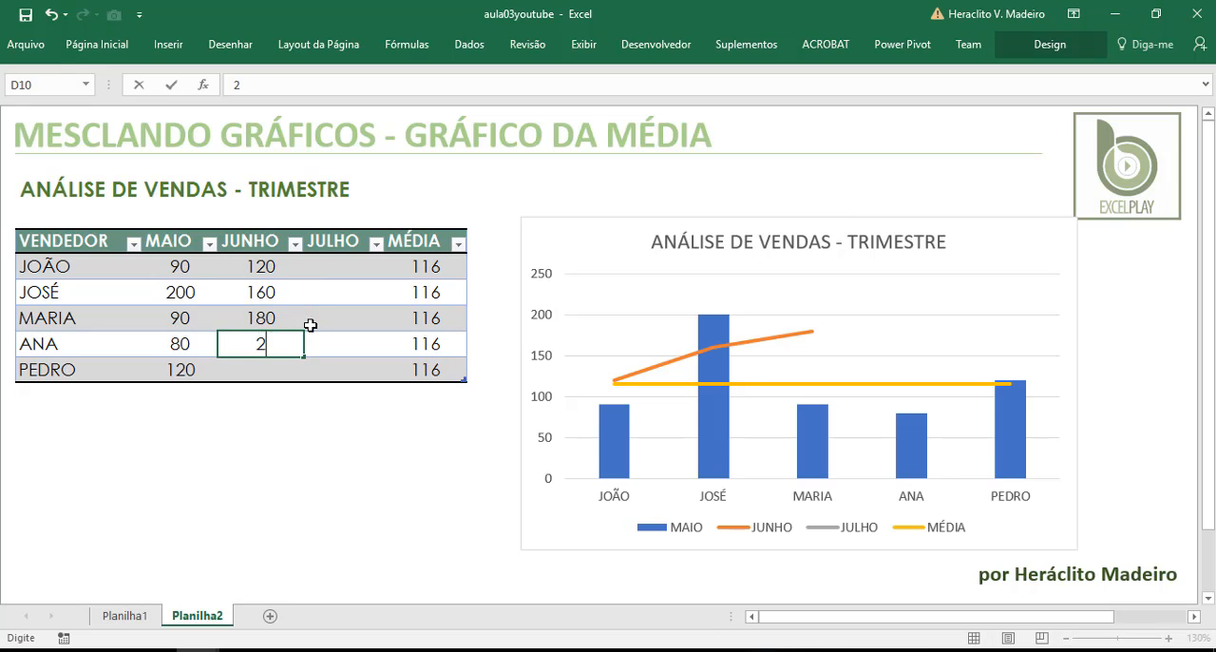
{"action": "type", "text": "00"}
{"action": "key", "text": "Return"}
{"action": "type", "text": "220"}
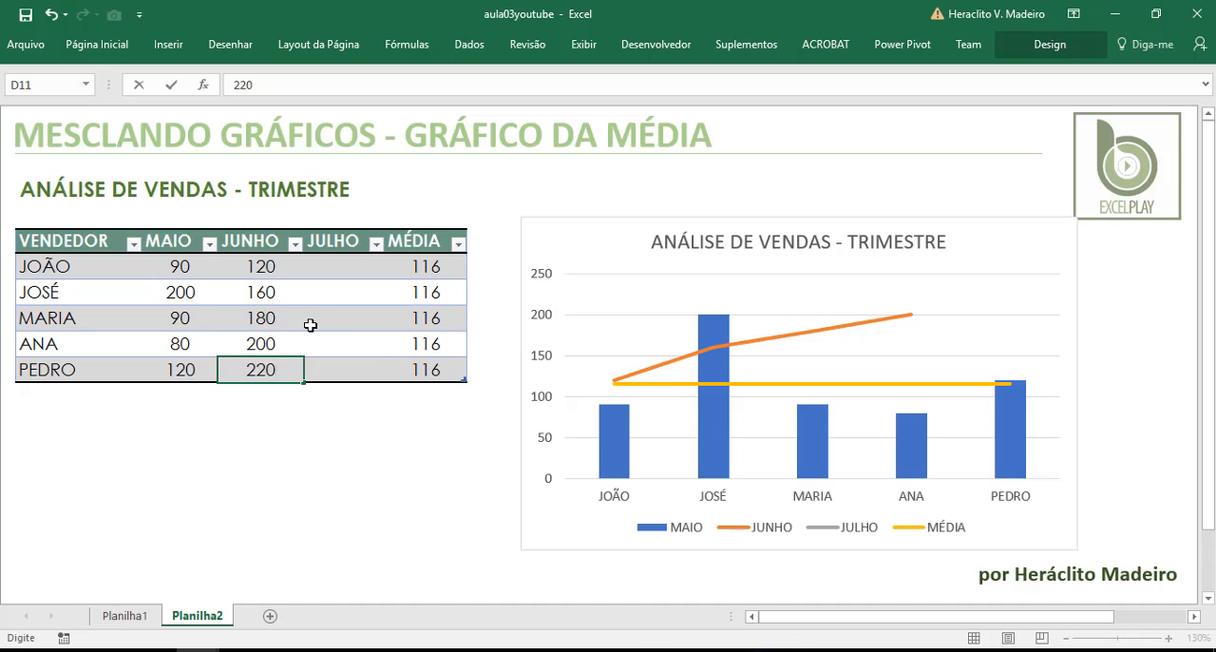
{"action": "key", "text": "Tab"}
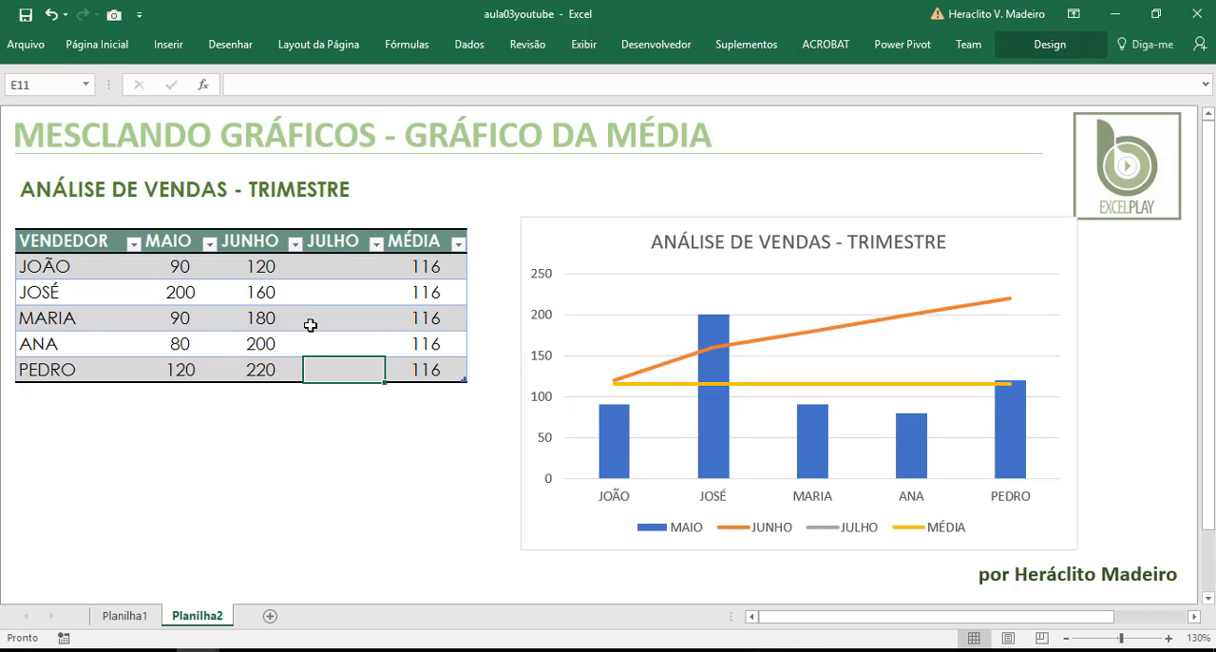
Fill the JULHO column from the first to the last seller with 300, 120, 120, 160 and 350
{"action": "key", "text": "Up"}
{"action": "key", "text": "Up"}
{"action": "key", "text": "Up"}
{"action": "key", "text": "Up"}
{"action": "type", "text": "300"}
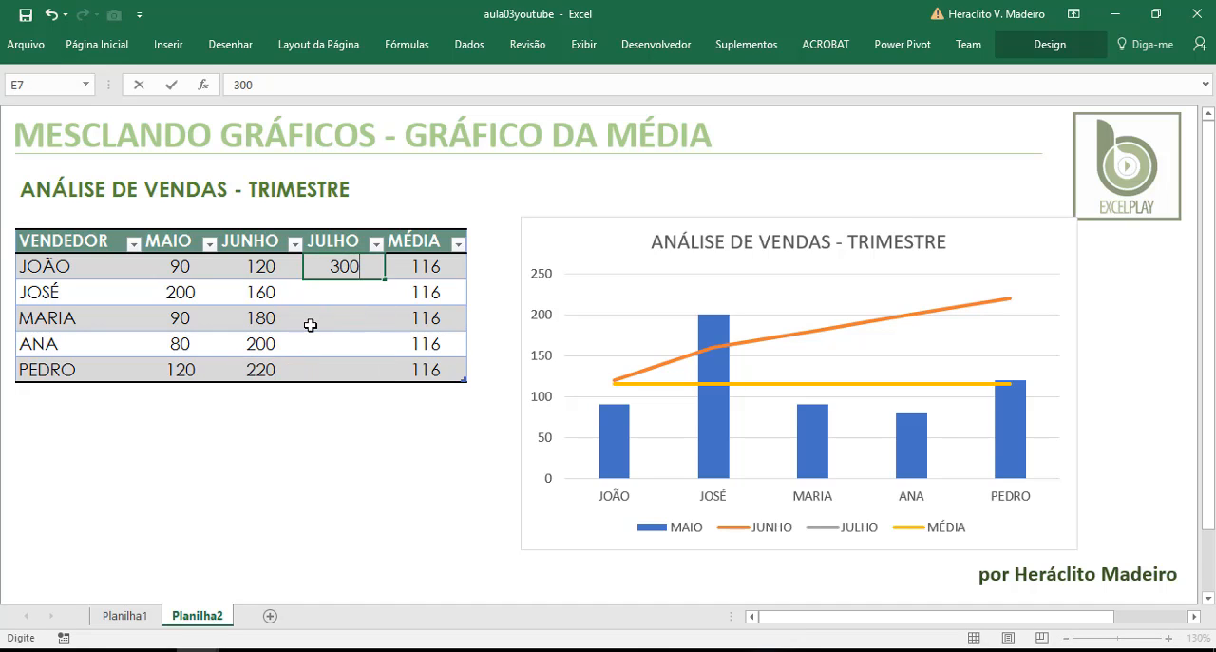
{"action": "key", "text": "Return"}
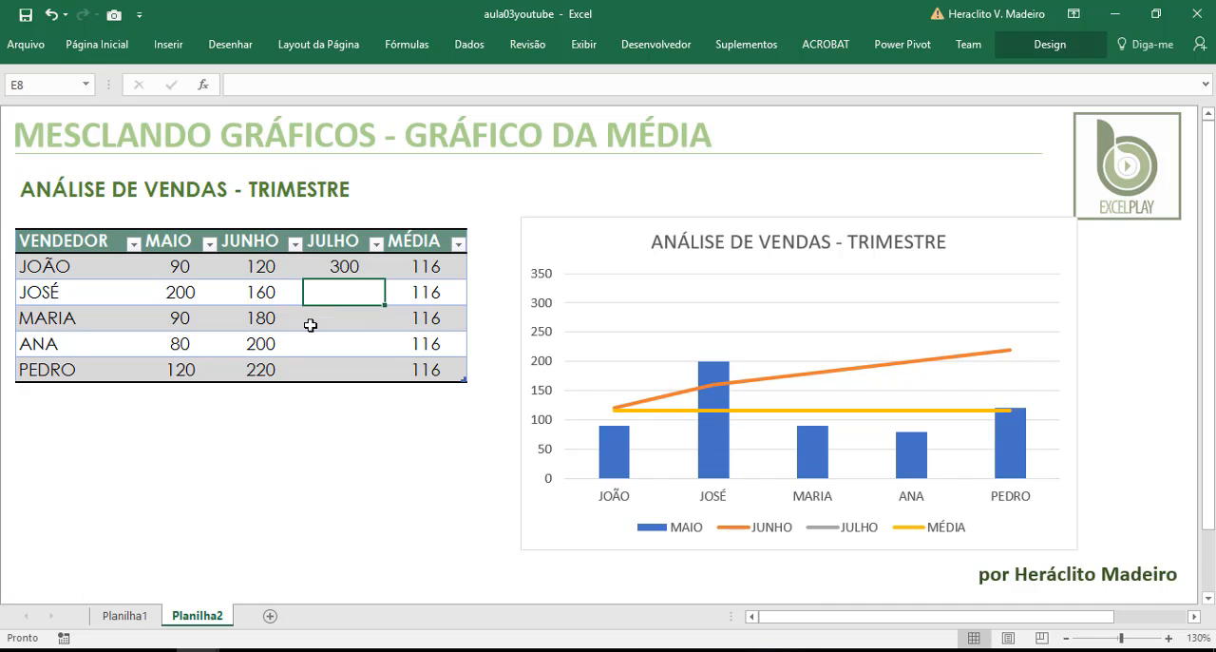
{"action": "type", "text": "120"}
{"action": "key", "text": "Return"}
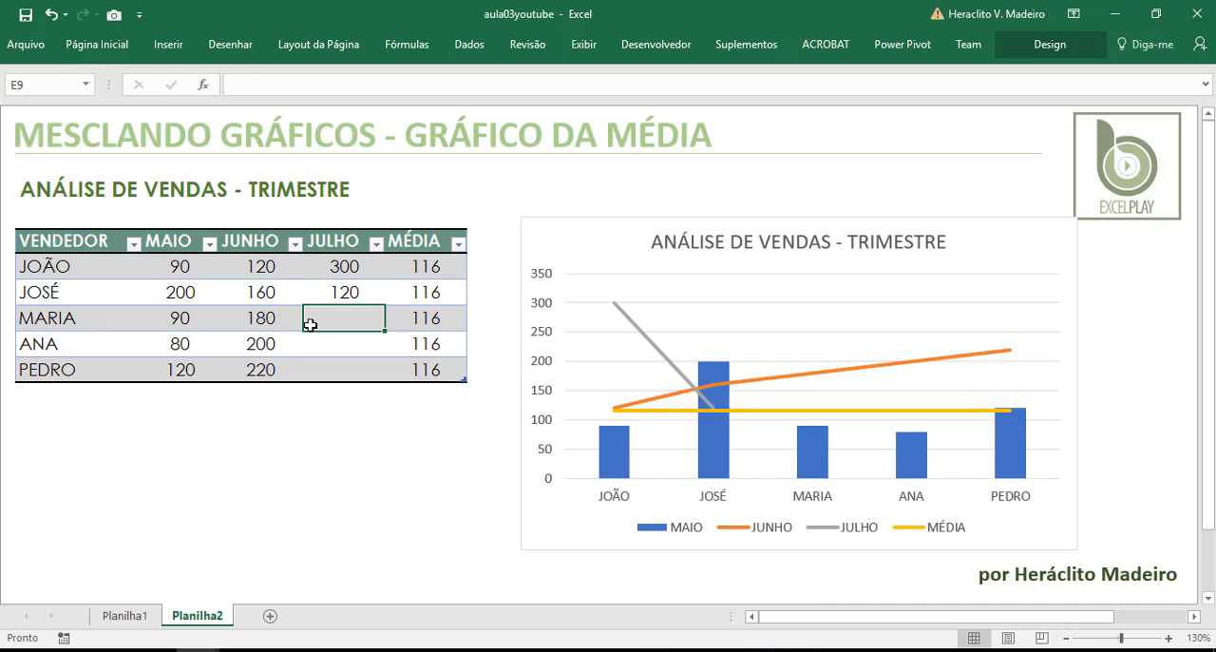
{"action": "type", "text": "120"}
{"action": "key", "text": "Return"}
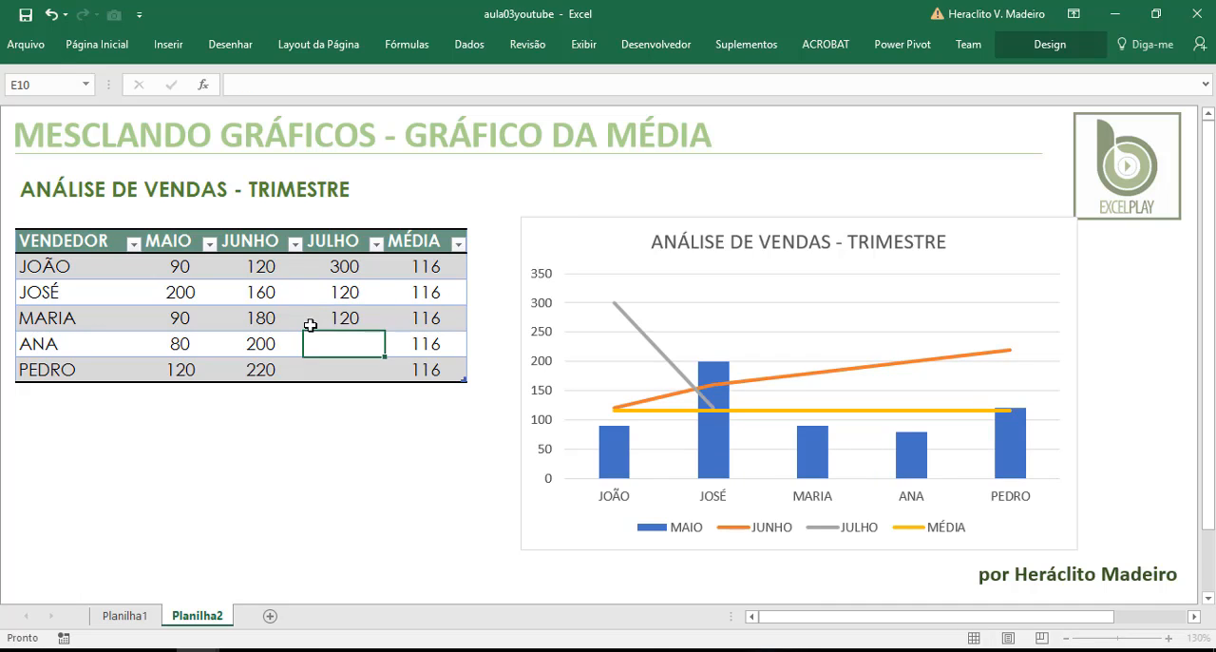
{"action": "type", "text": "1"}
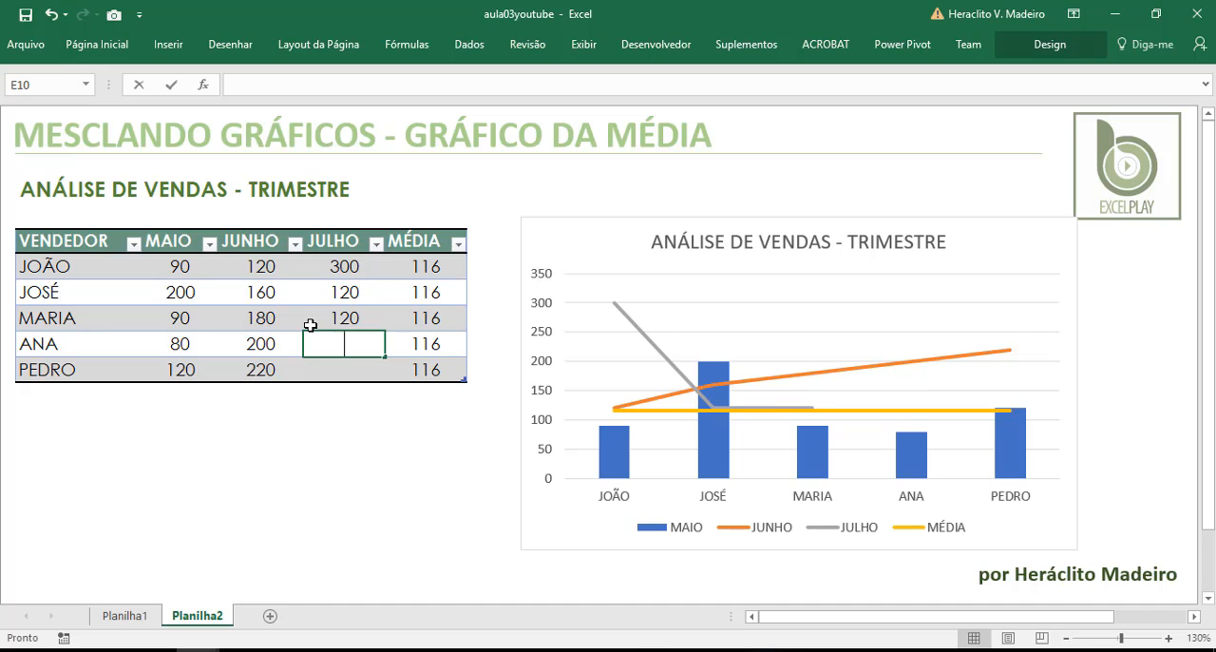
{"action": "type", "text": "60"}
{"action": "key", "text": "Return"}
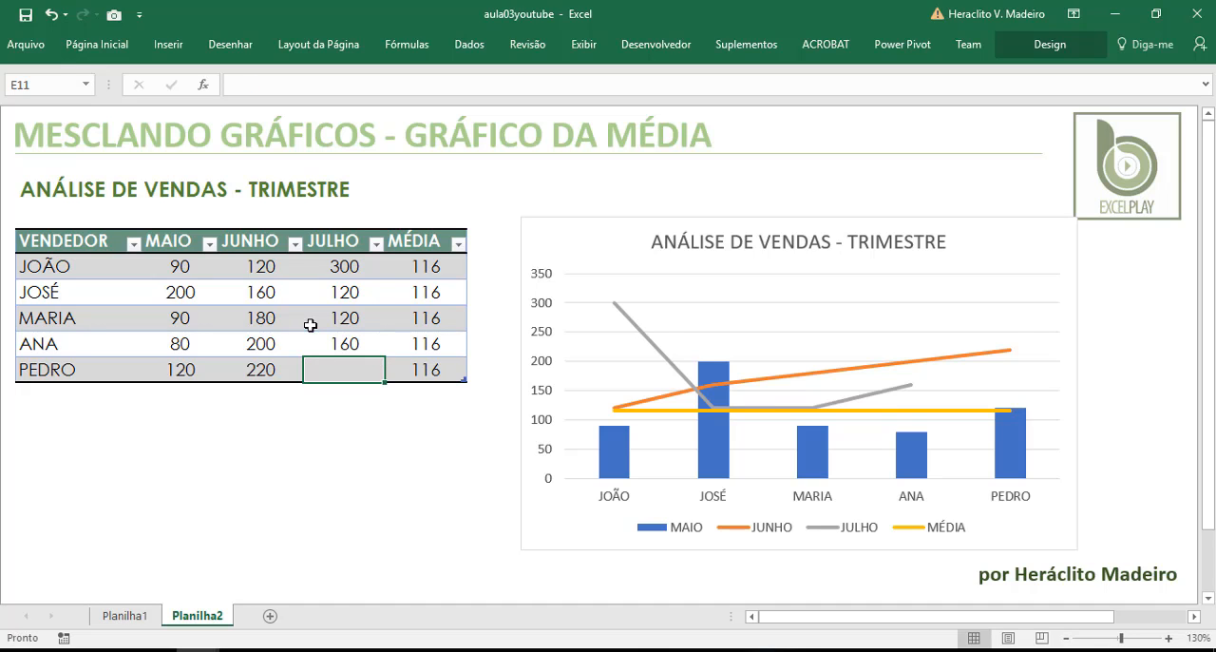
{"action": "type", "text": "350"}
{"action": "key", "text": "Return"}
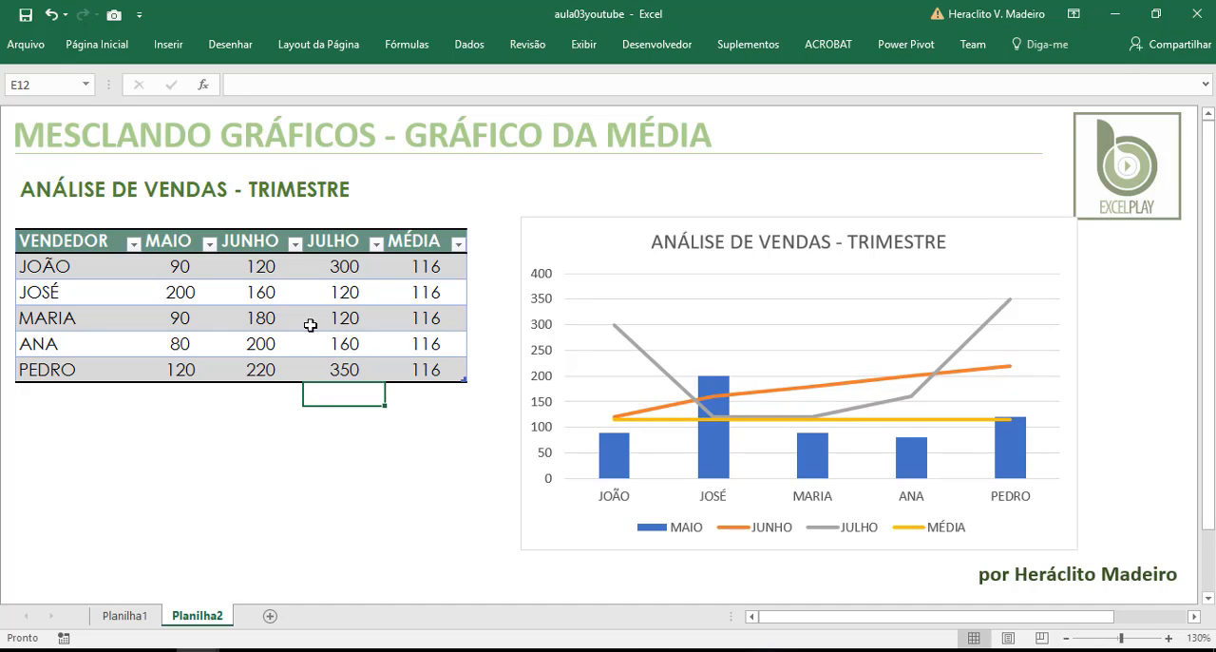
Change the MÉDIA column formula to average all three months with =MÉDIA(Tabela5[[MAIO]:[JULHO]])
{"action": "left_click", "coordinate": [422, 266]}
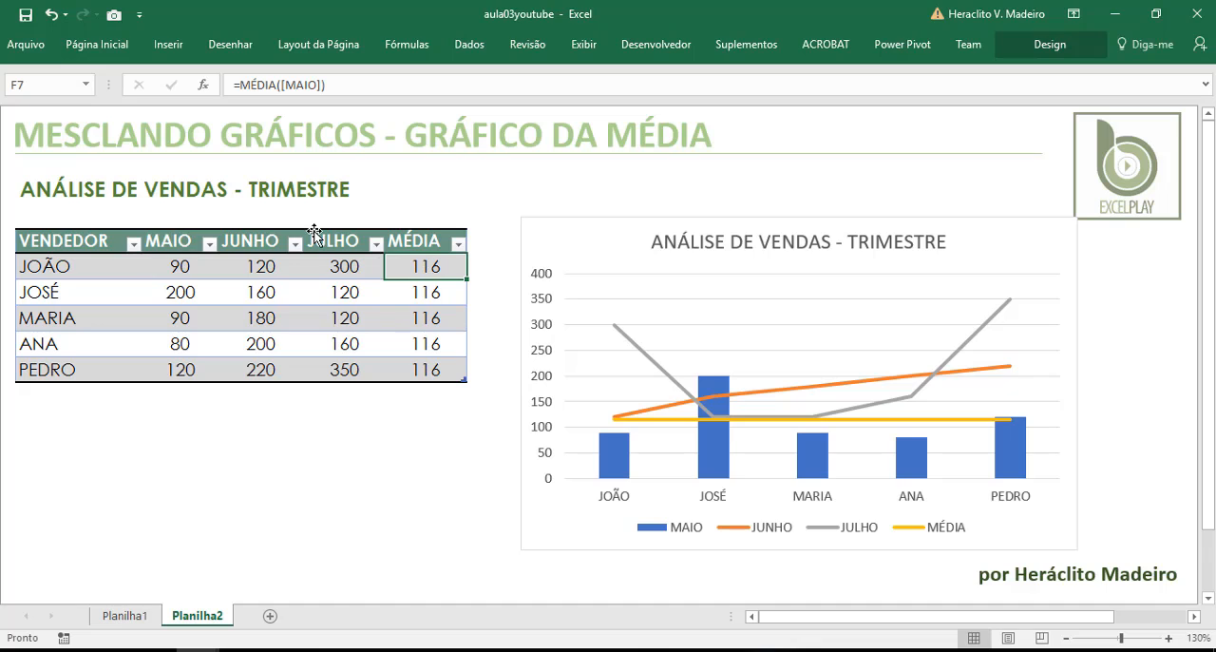
{"action": "double_click", "coordinate": [290, 84]}
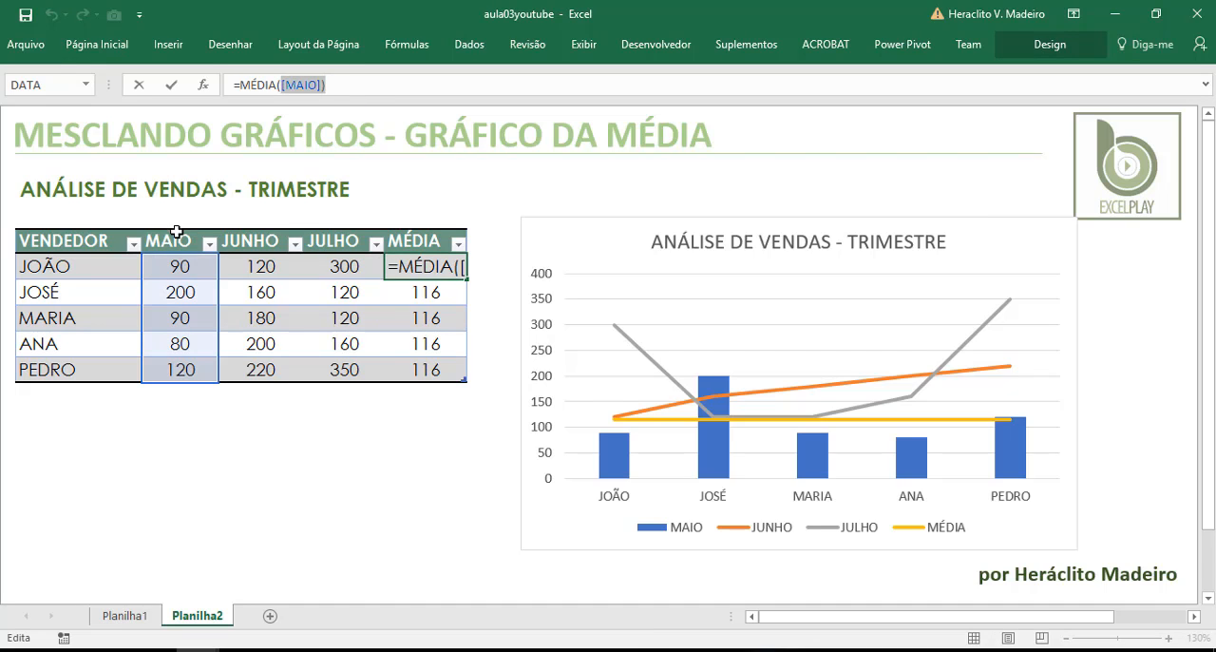
{"action": "left_click_drag", "start_coordinate": [177, 232], "coordinate": [343, 242]}
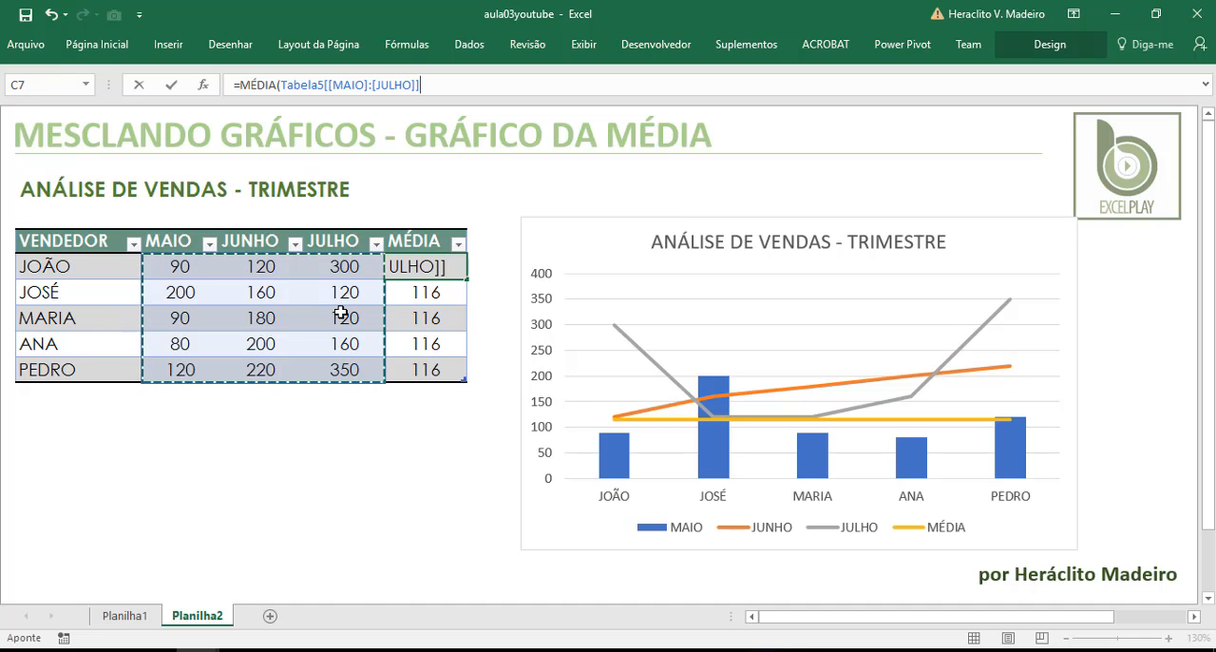
{"action": "key", "text": "Return"}
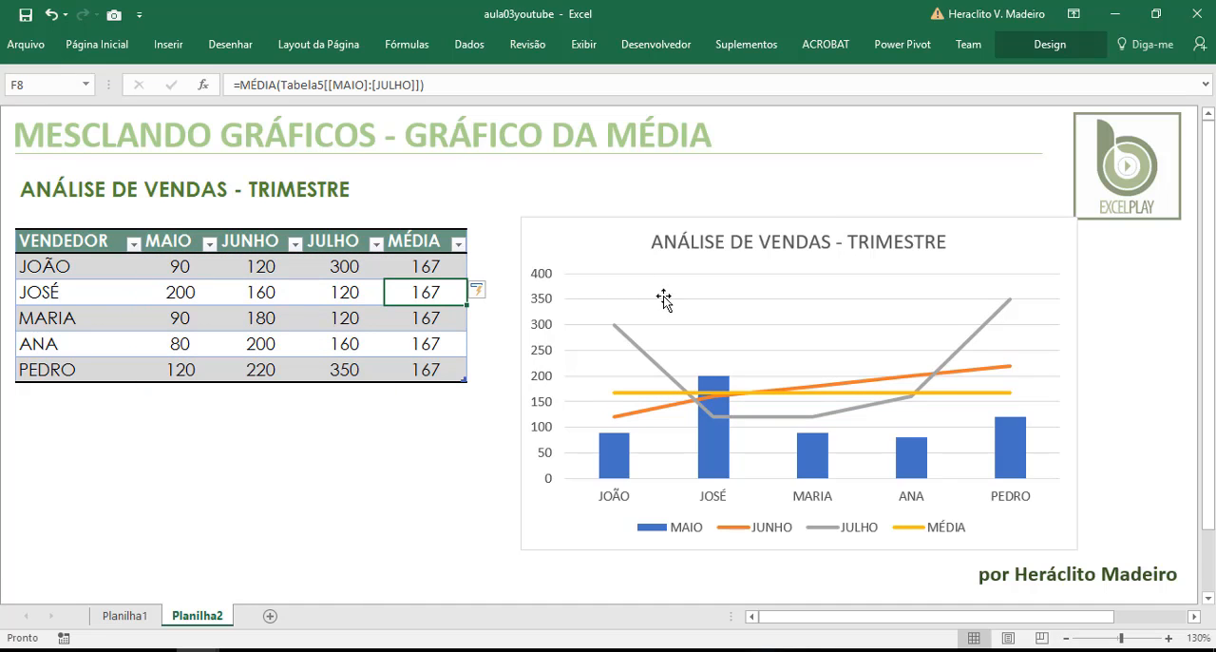
{"action": "left_click_drag", "start_coordinate": [451, 268], "coordinate": [447, 371]}
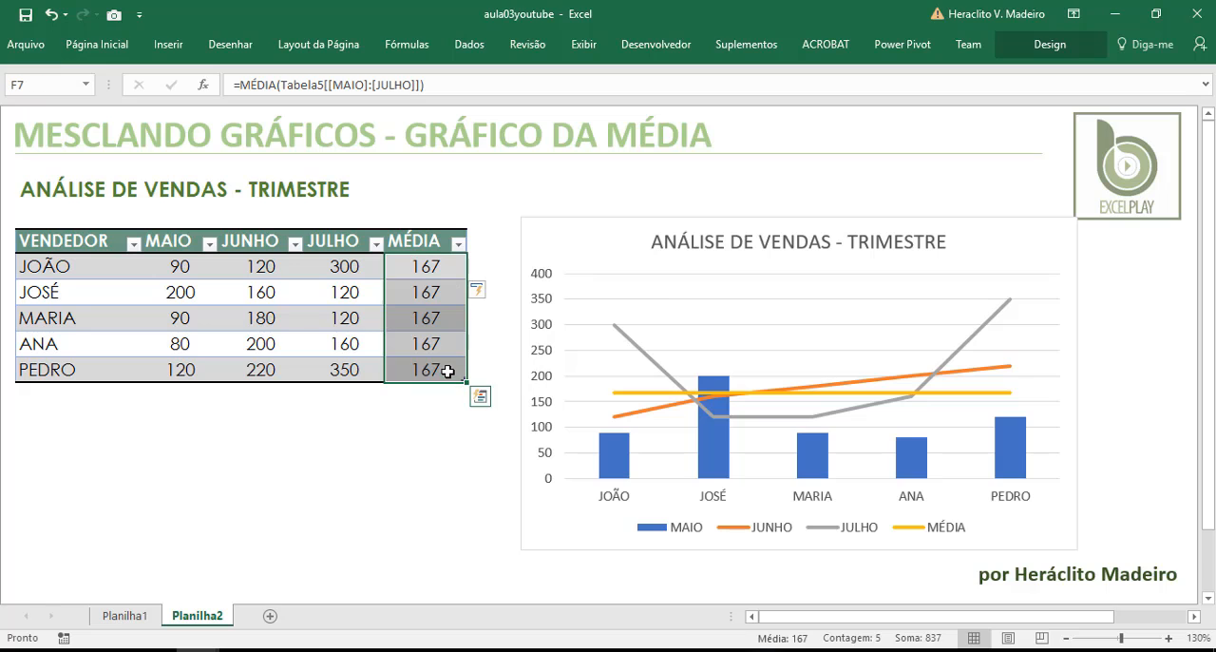
Change the chart type of the JUNHO and JULHO series to Coluna Agrupada in the custom combination
{"action": "left_click", "coordinate": [628, 345]}
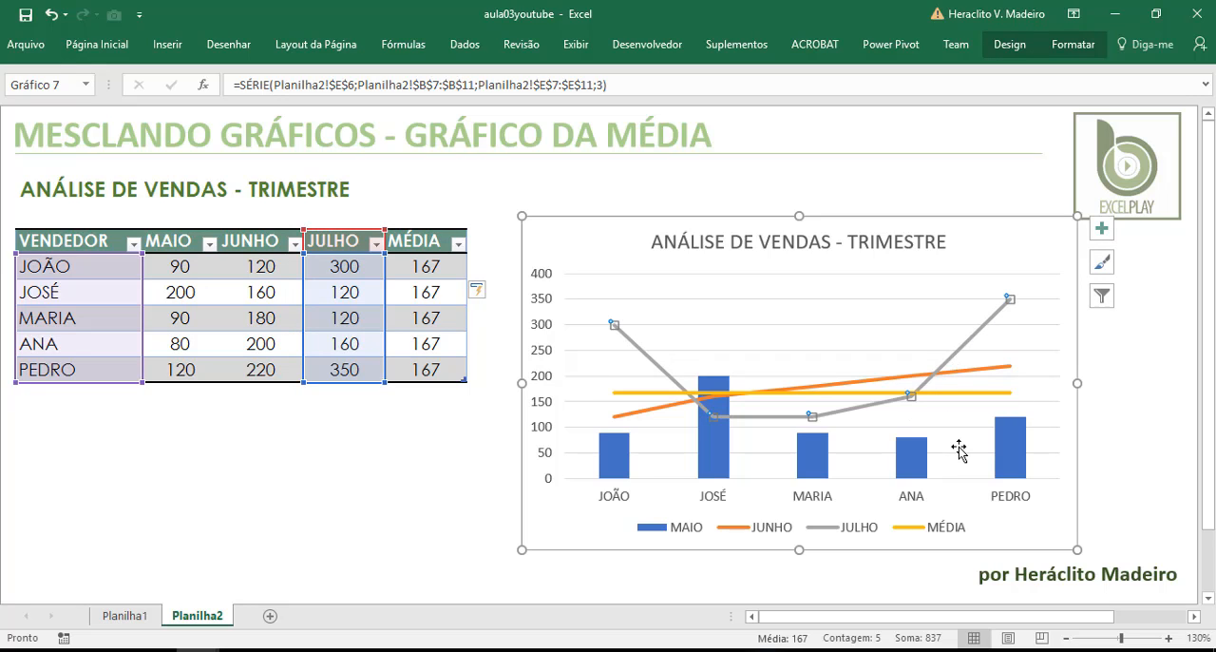
{"action": "left_click", "coordinate": [1010, 45]}
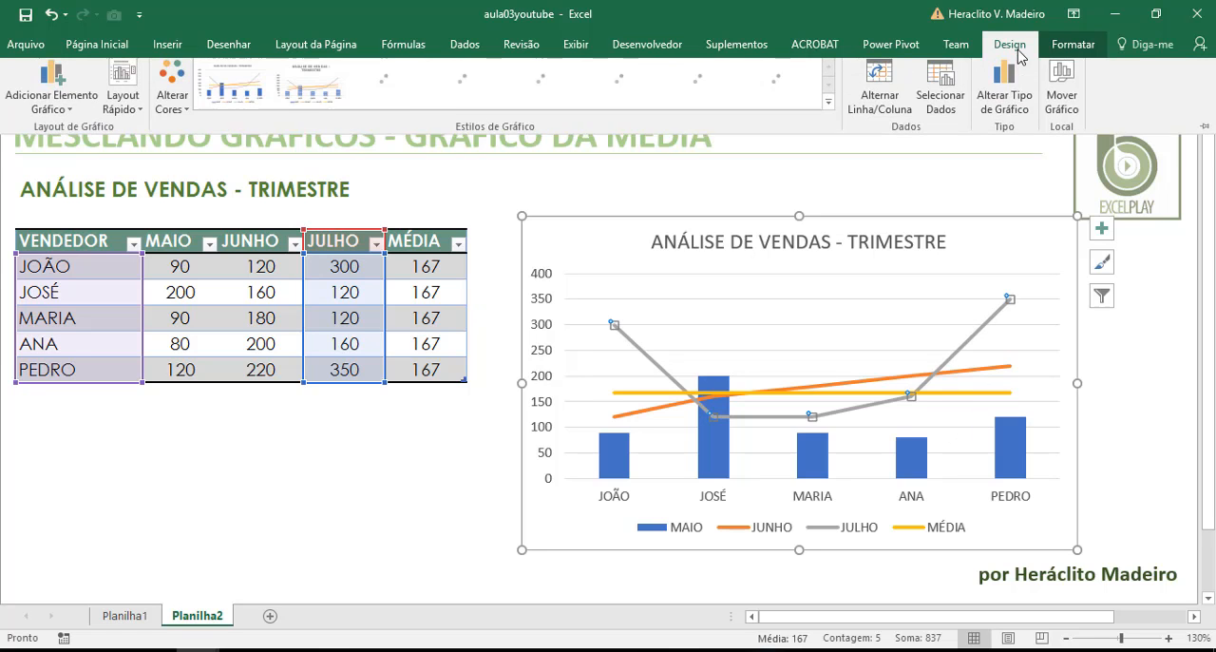
{"action": "left_click", "coordinate": [1014, 110]}
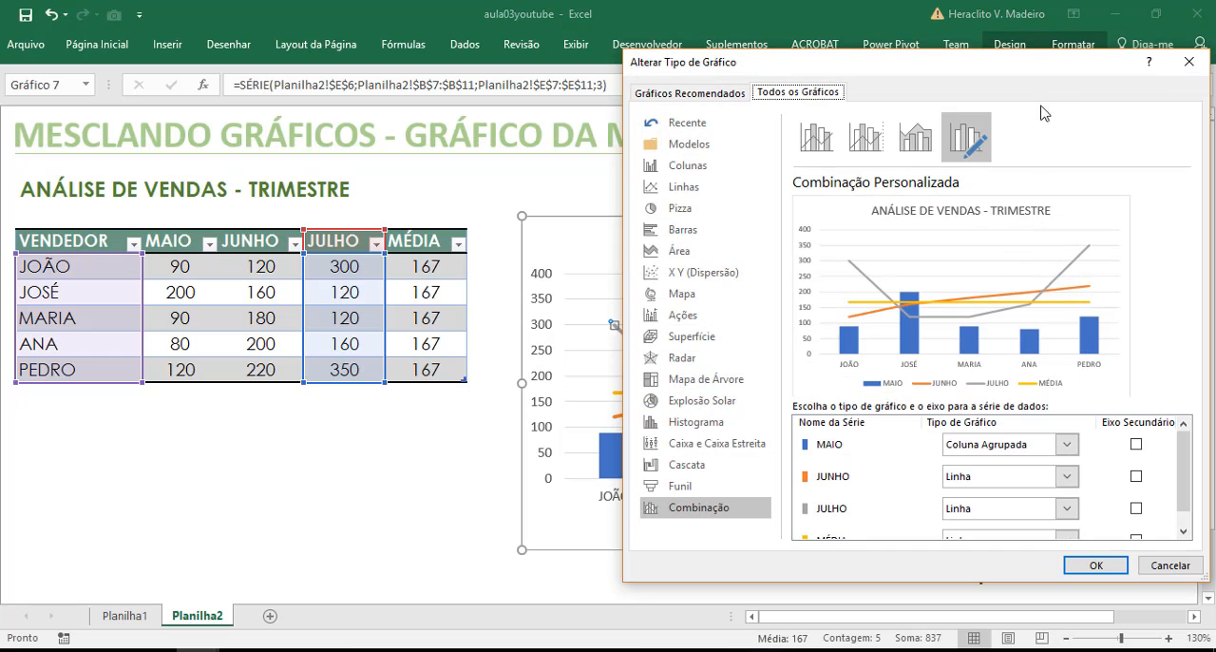
{"action": "left_click_drag", "start_coordinate": [1046, 79], "coordinate": [992, 32]}
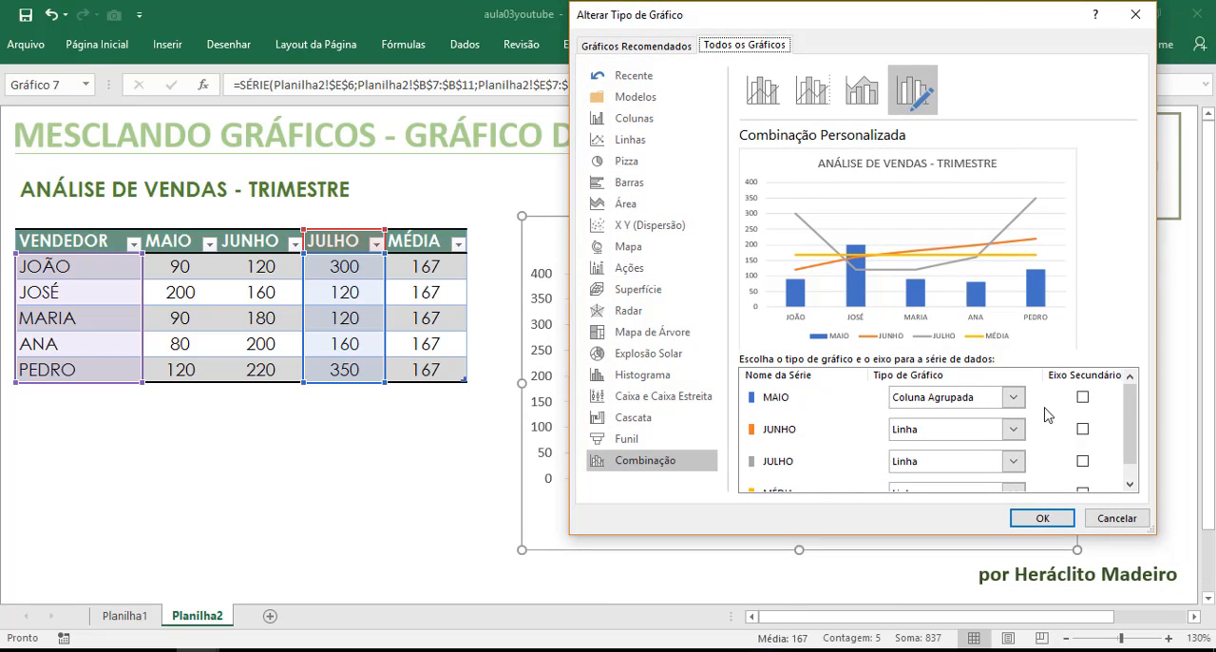
{"action": "left_click", "coordinate": [1013, 429]}
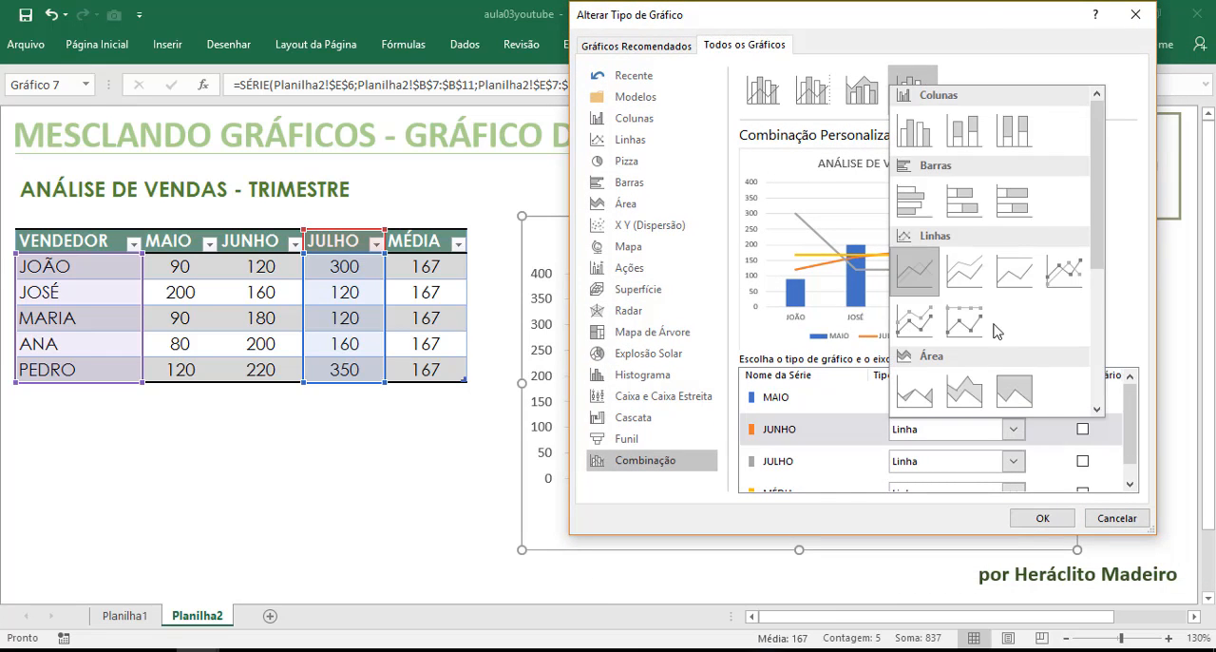
{"action": "left_click", "coordinate": [929, 139]}
{"action": "left_click", "coordinate": [1013, 461]}
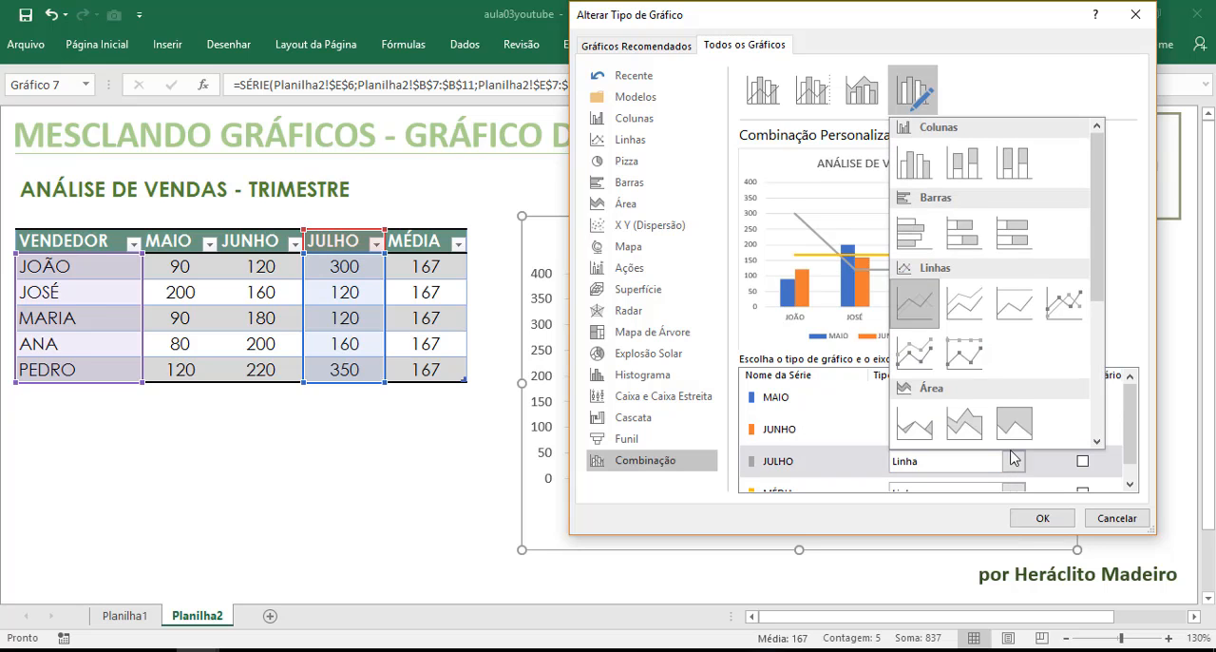
{"action": "left_click", "coordinate": [915, 163]}
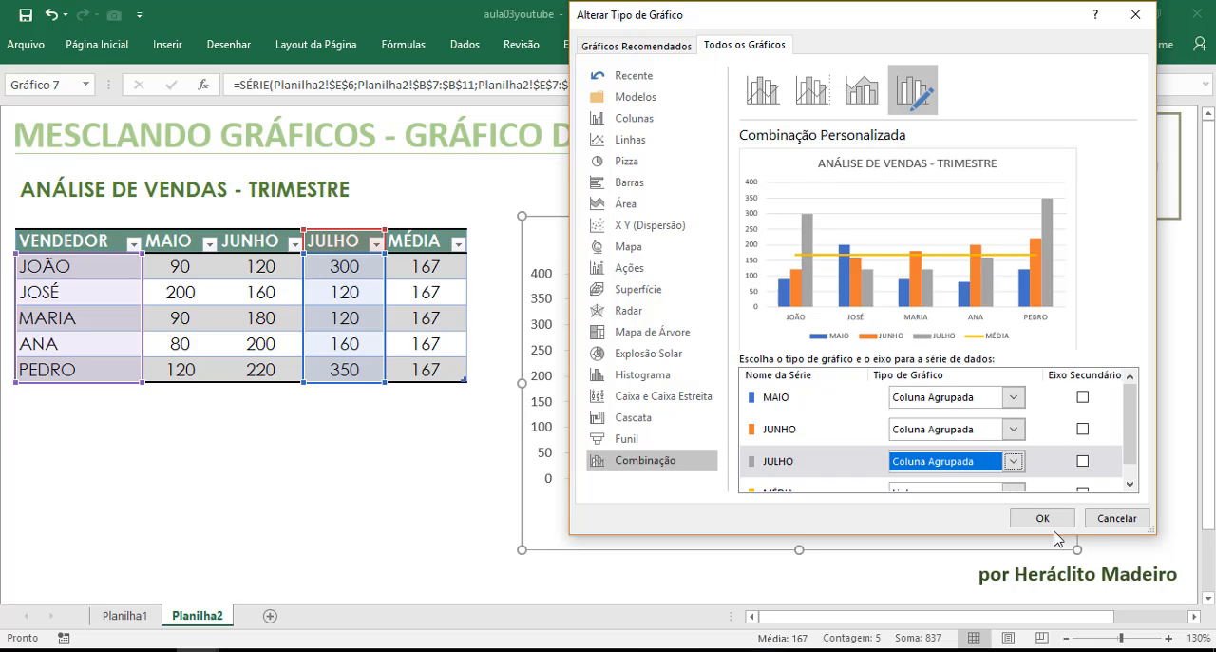
{"action": "left_click", "coordinate": [1051, 519]}
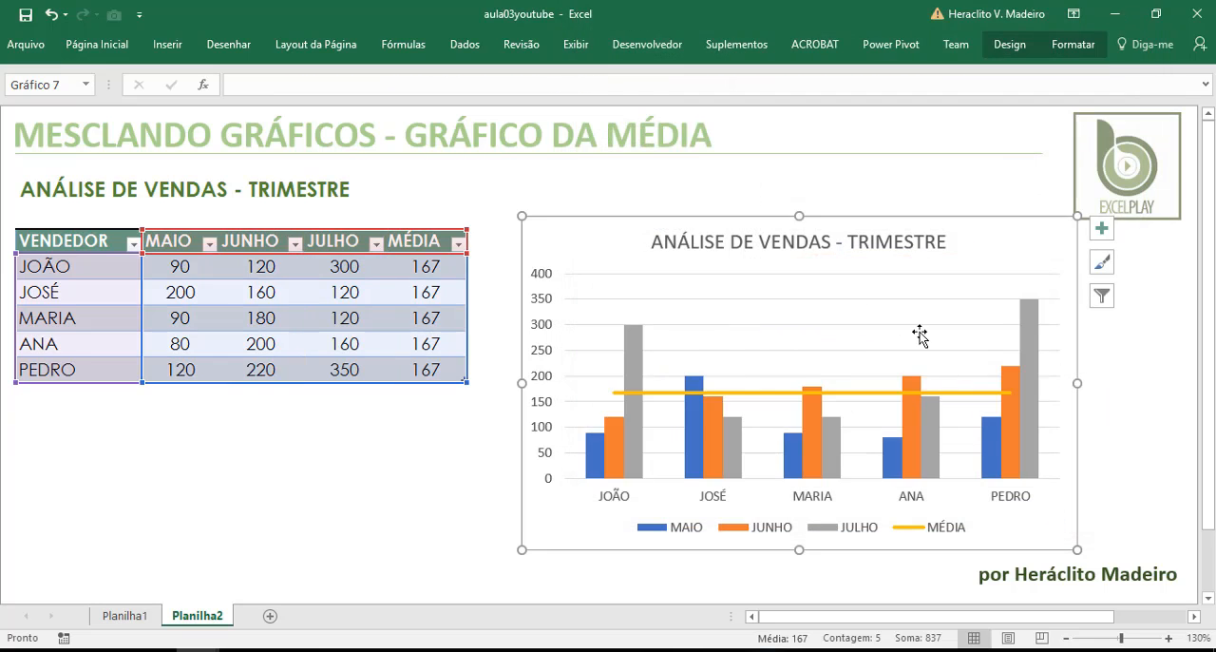
Move the chart slightly closer to the sales table and recolour it with a monochromatic green palette
{"action": "left_click_drag", "start_coordinate": [985, 245], "coordinate": [967, 250]}
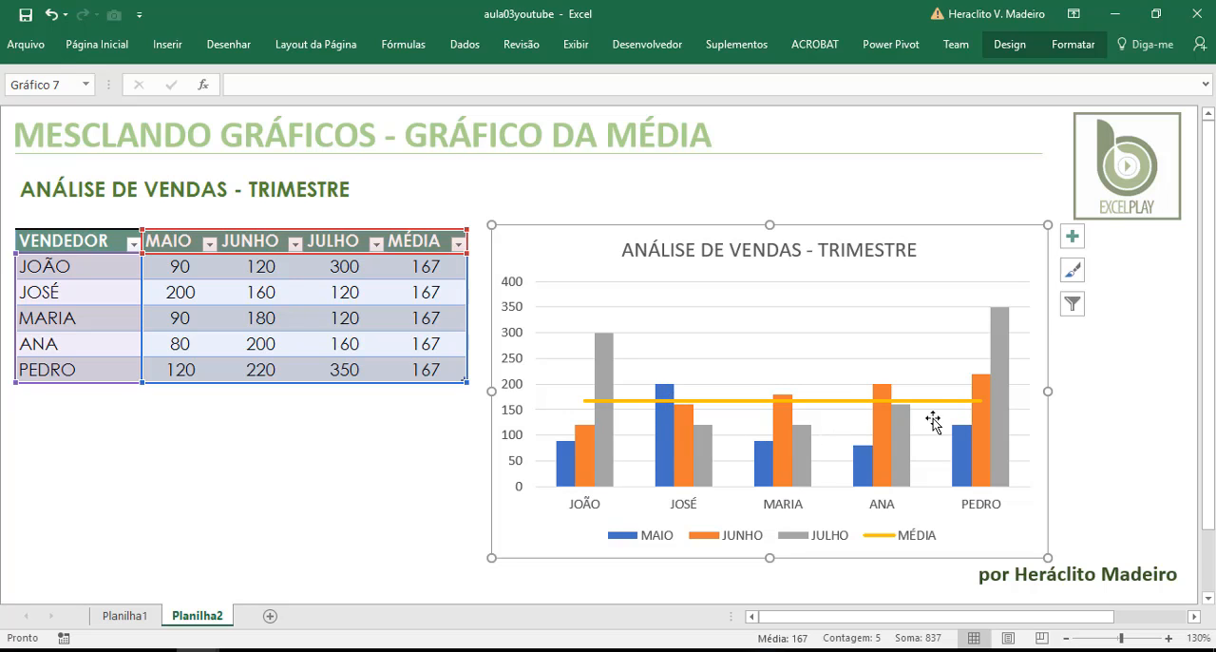
{"action": "left_click", "coordinate": [1013, 48]}
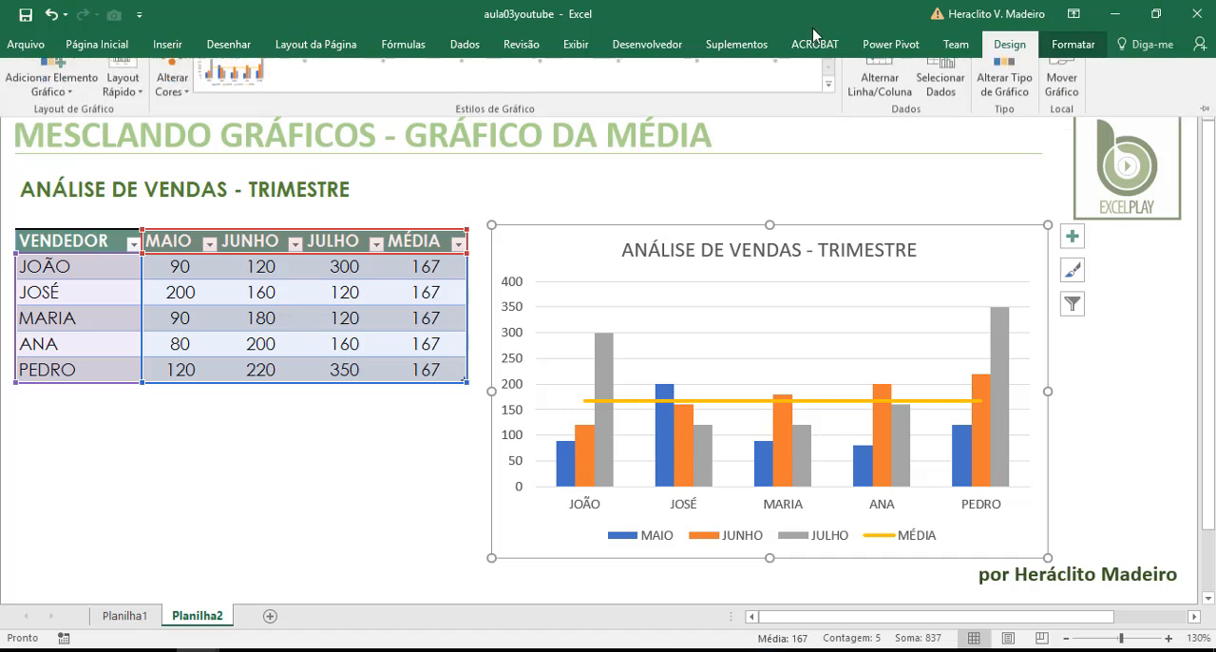
{"action": "left_click", "coordinate": [173, 87]}
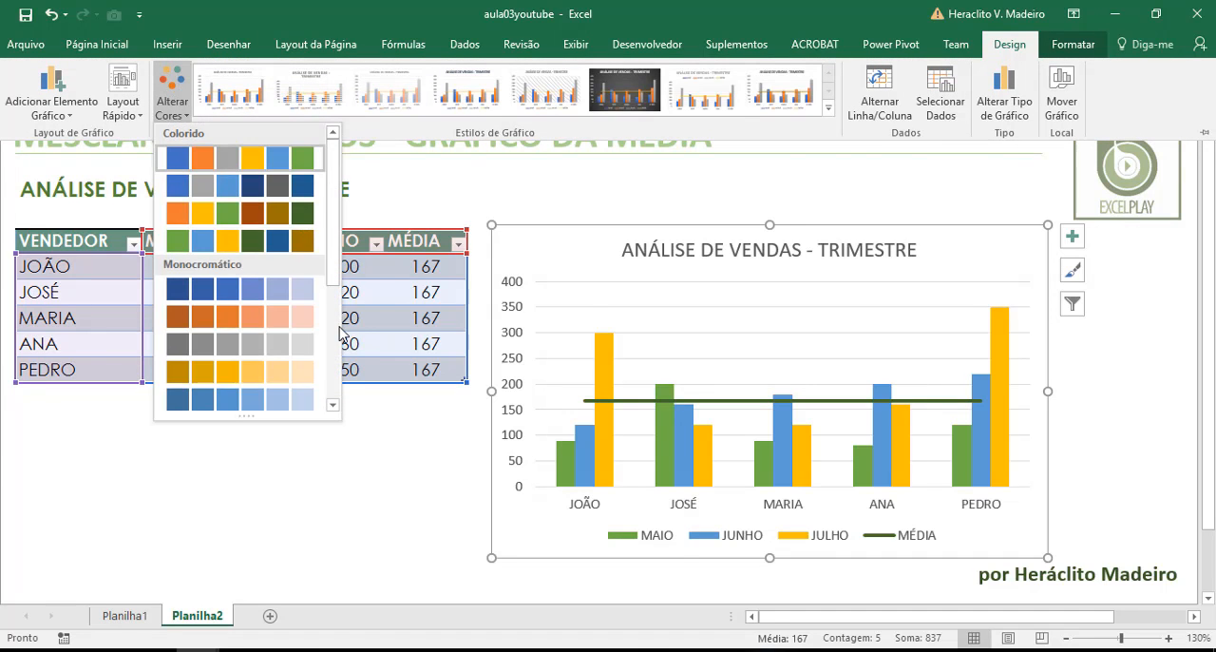
{"action": "scroll", "coordinate": [304, 313], "scroll_direction": "down", "scroll_amount": 5}
{"action": "left_click", "coordinate": [285, 415]}
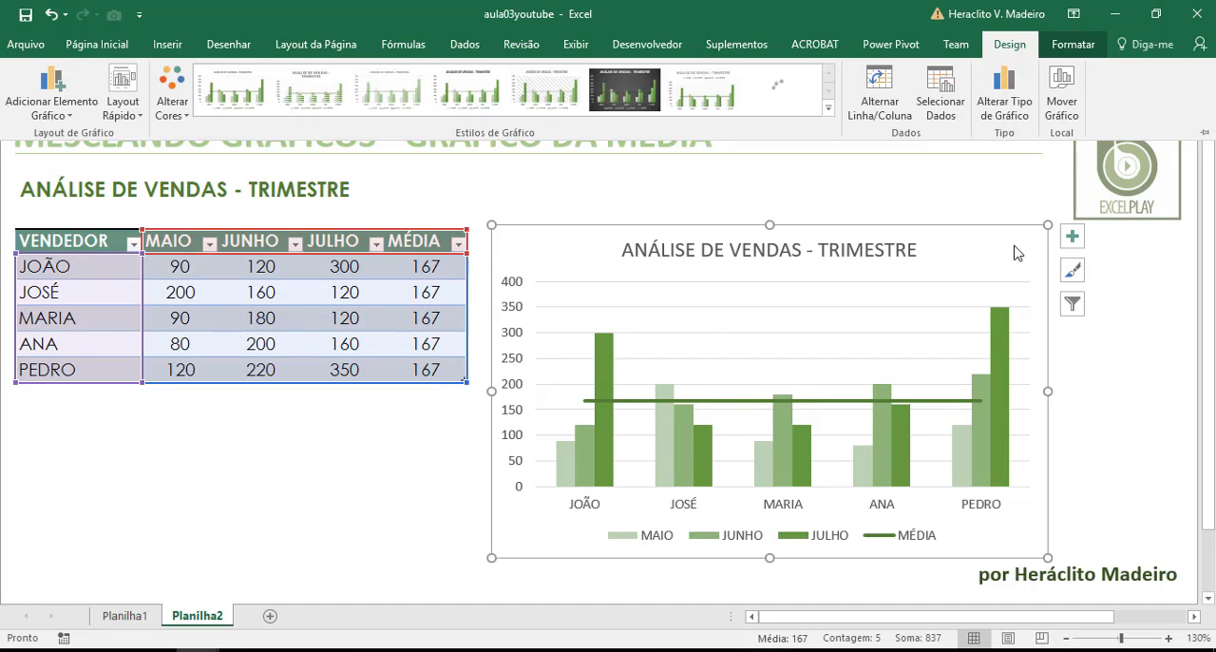
{"action": "left_click", "coordinate": [1165, 328]}
{"action": "left_click", "coordinate": [1153, 317]}
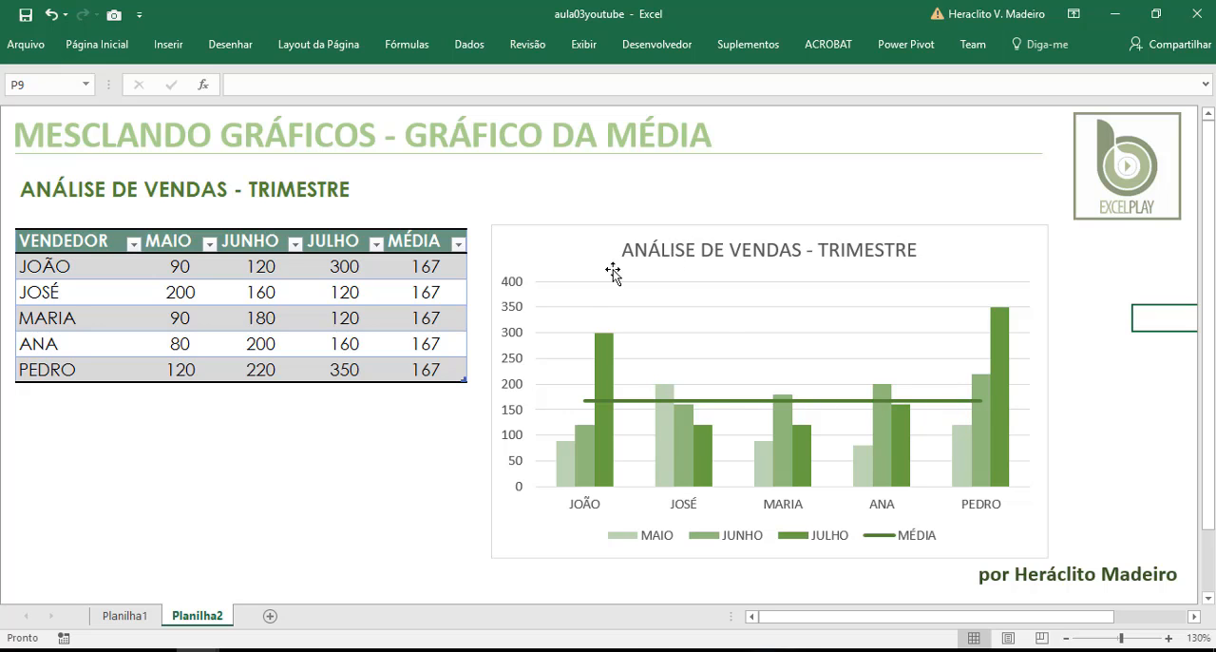
Shift the chart slightly down and toward the sales table, and deselect it
{"action": "left_click", "coordinate": [628, 402]}
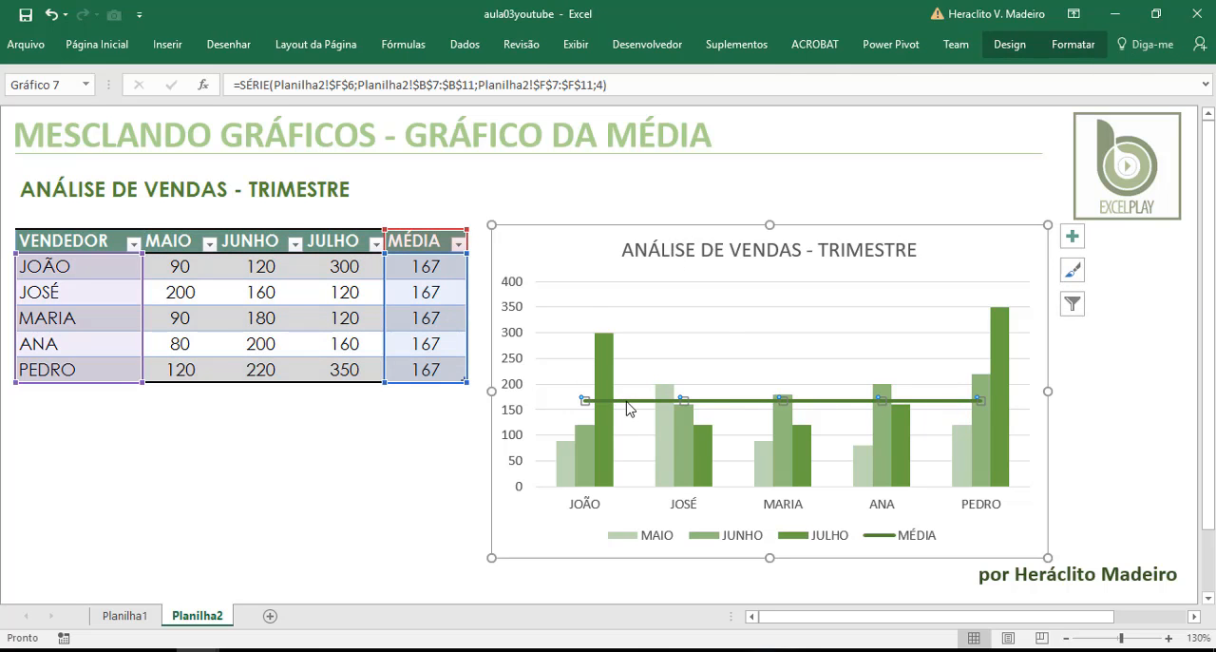
{"action": "left_click", "coordinate": [548, 243]}
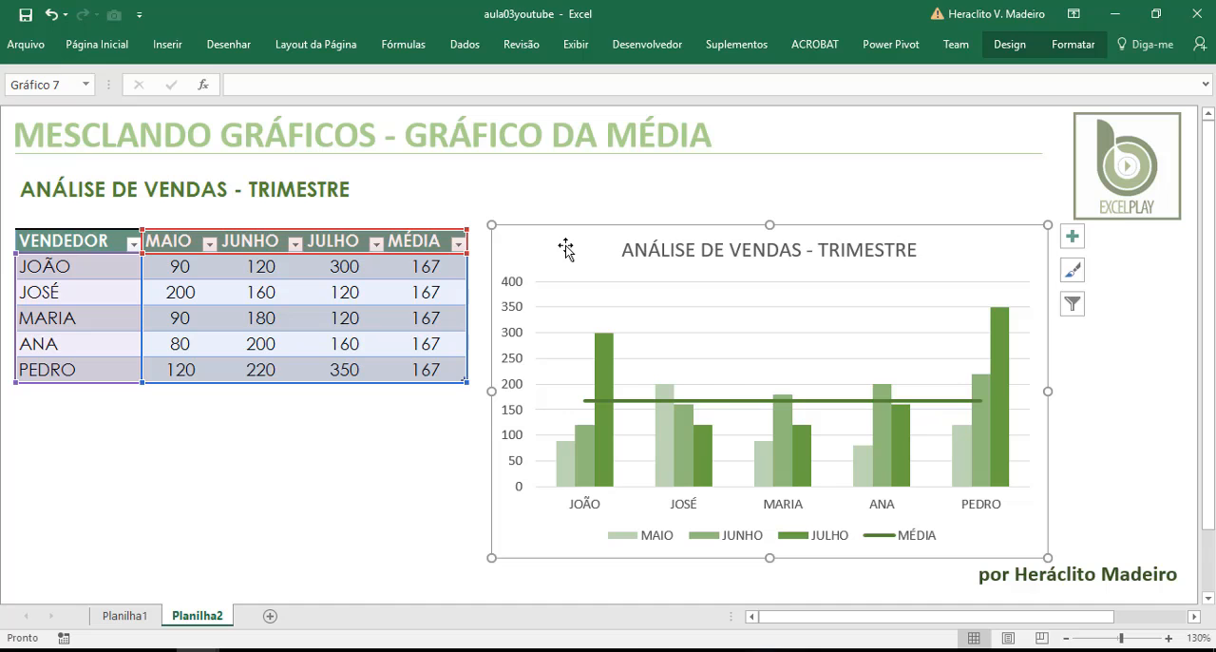
{"action": "left_click_drag", "start_coordinate": [565, 249], "coordinate": [558, 255]}
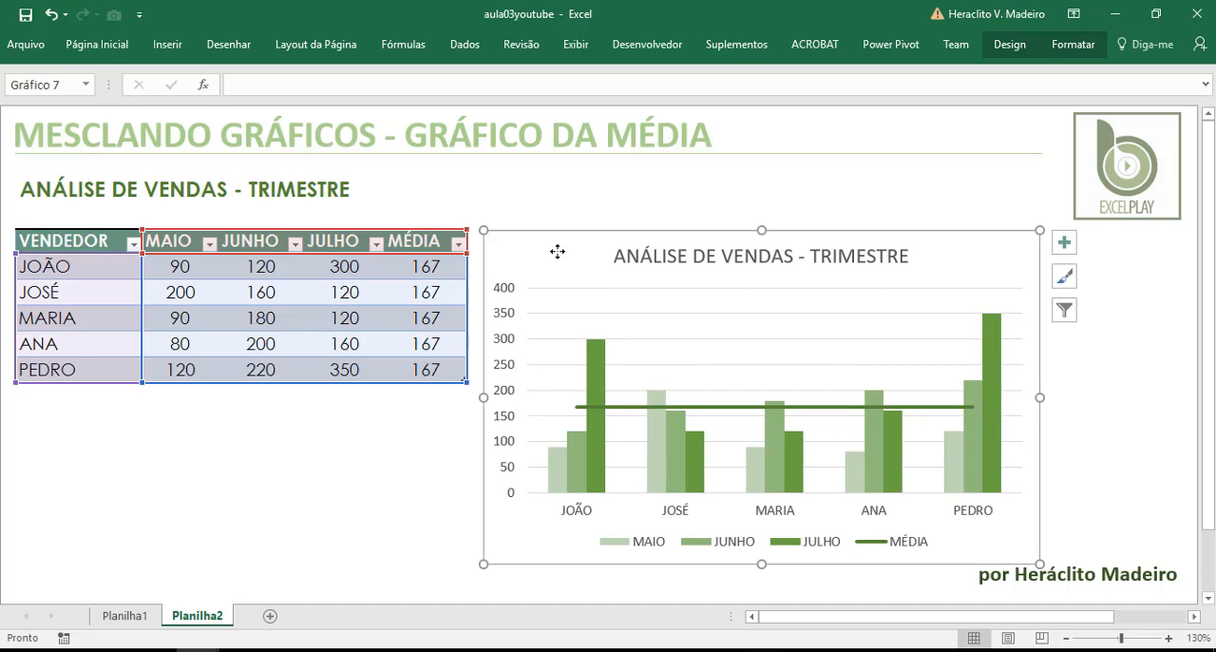
{"action": "left_click", "coordinate": [409, 430]}
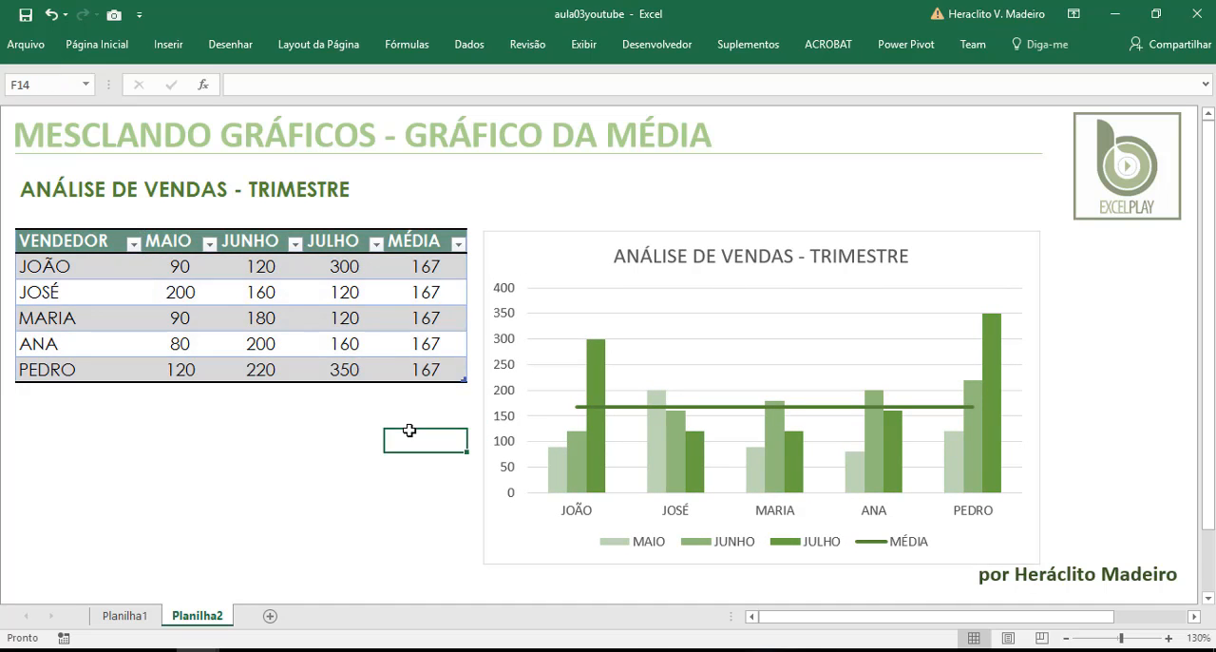
{"action": "left_click", "coordinate": [71, 412]}
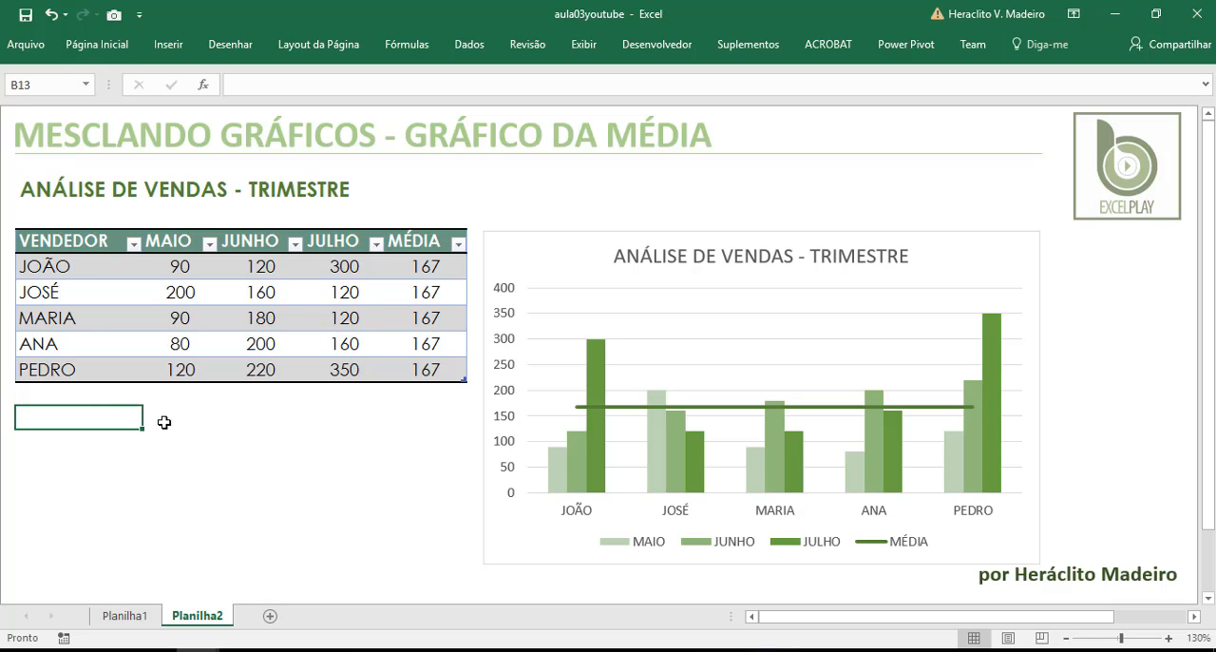
{"action": "left_click", "coordinate": [505, 650]}
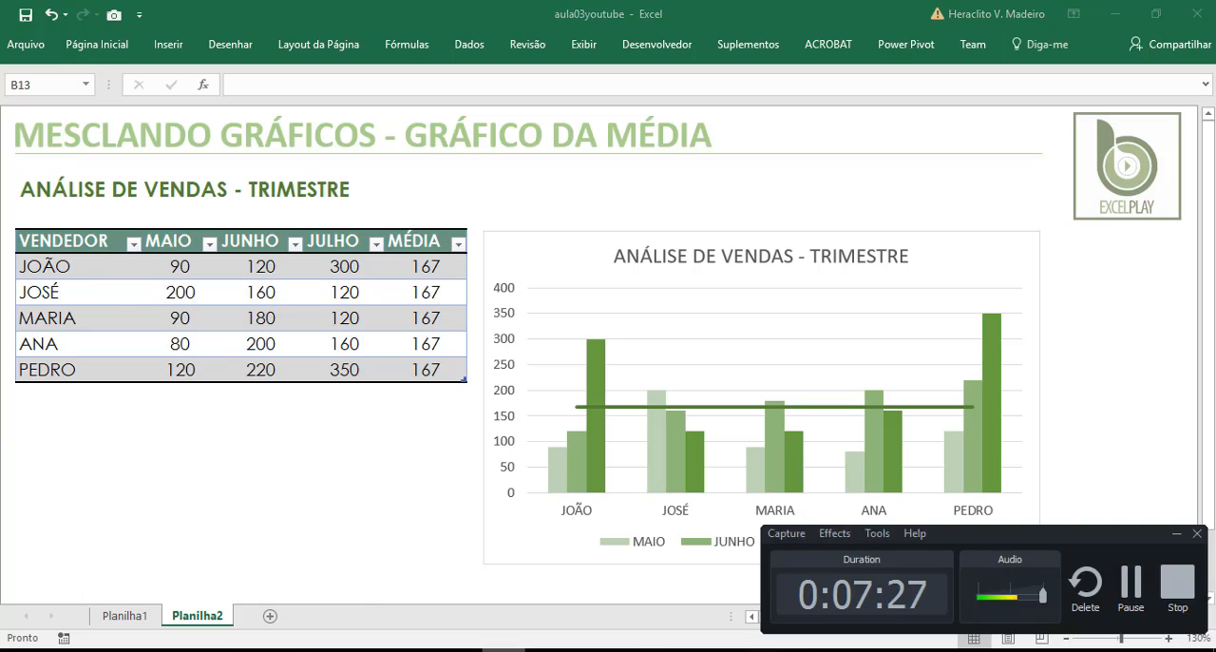